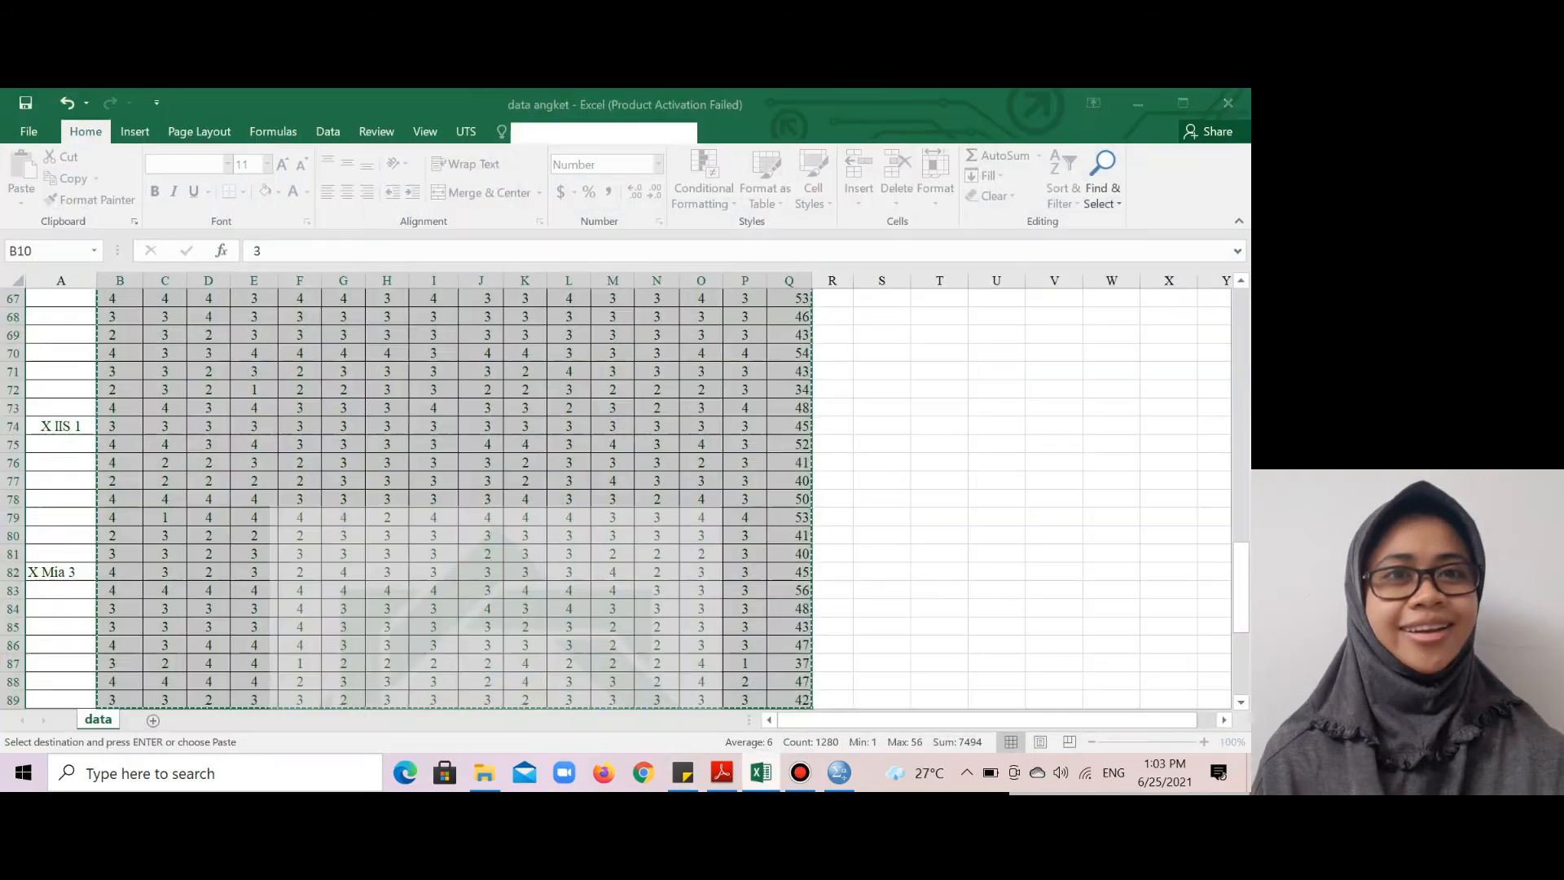
# Paste the copied questionnaire data from Excel into the empty SPSS dataset, starting at row 1 of the first variable
pyautogui.scroll(9, 456, 497)
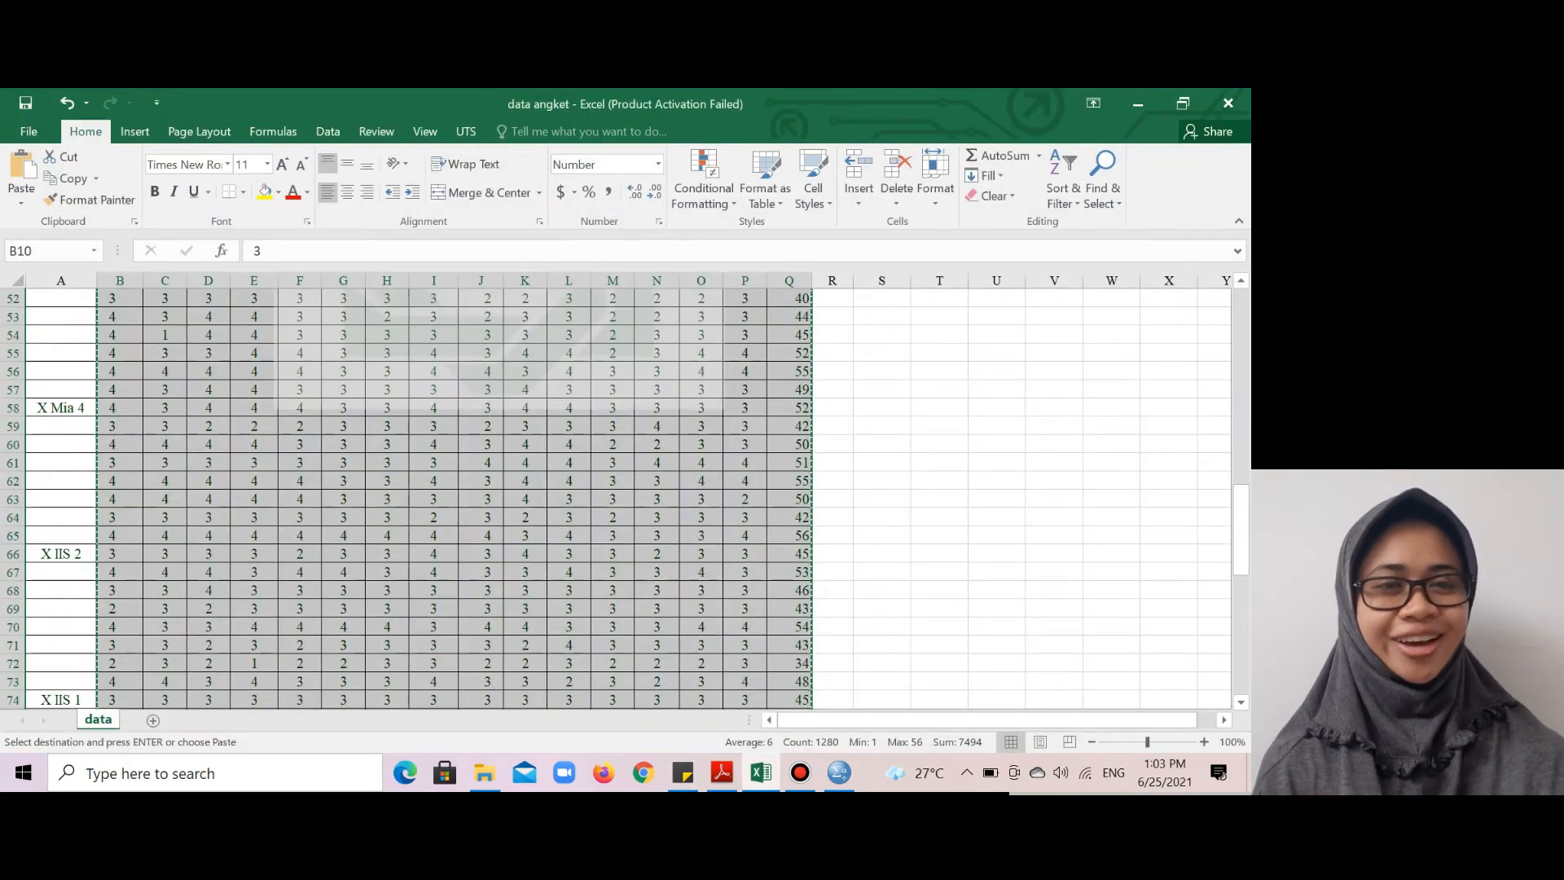
pyautogui.scroll(11, 456, 497)
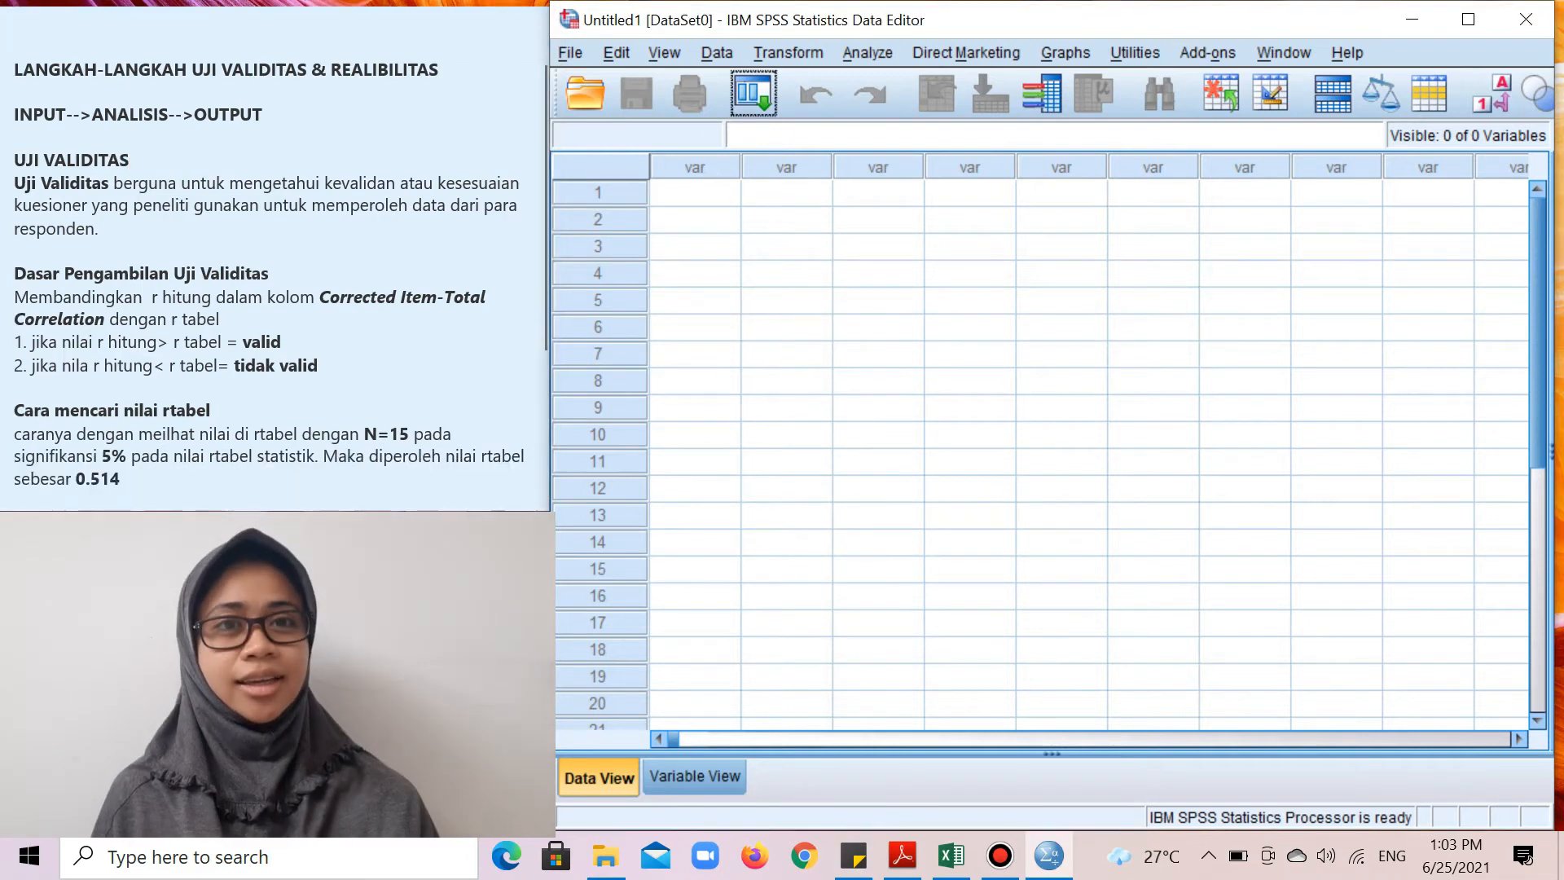
pyautogui.click(721, 193)
pyautogui.rightClick(721, 194)
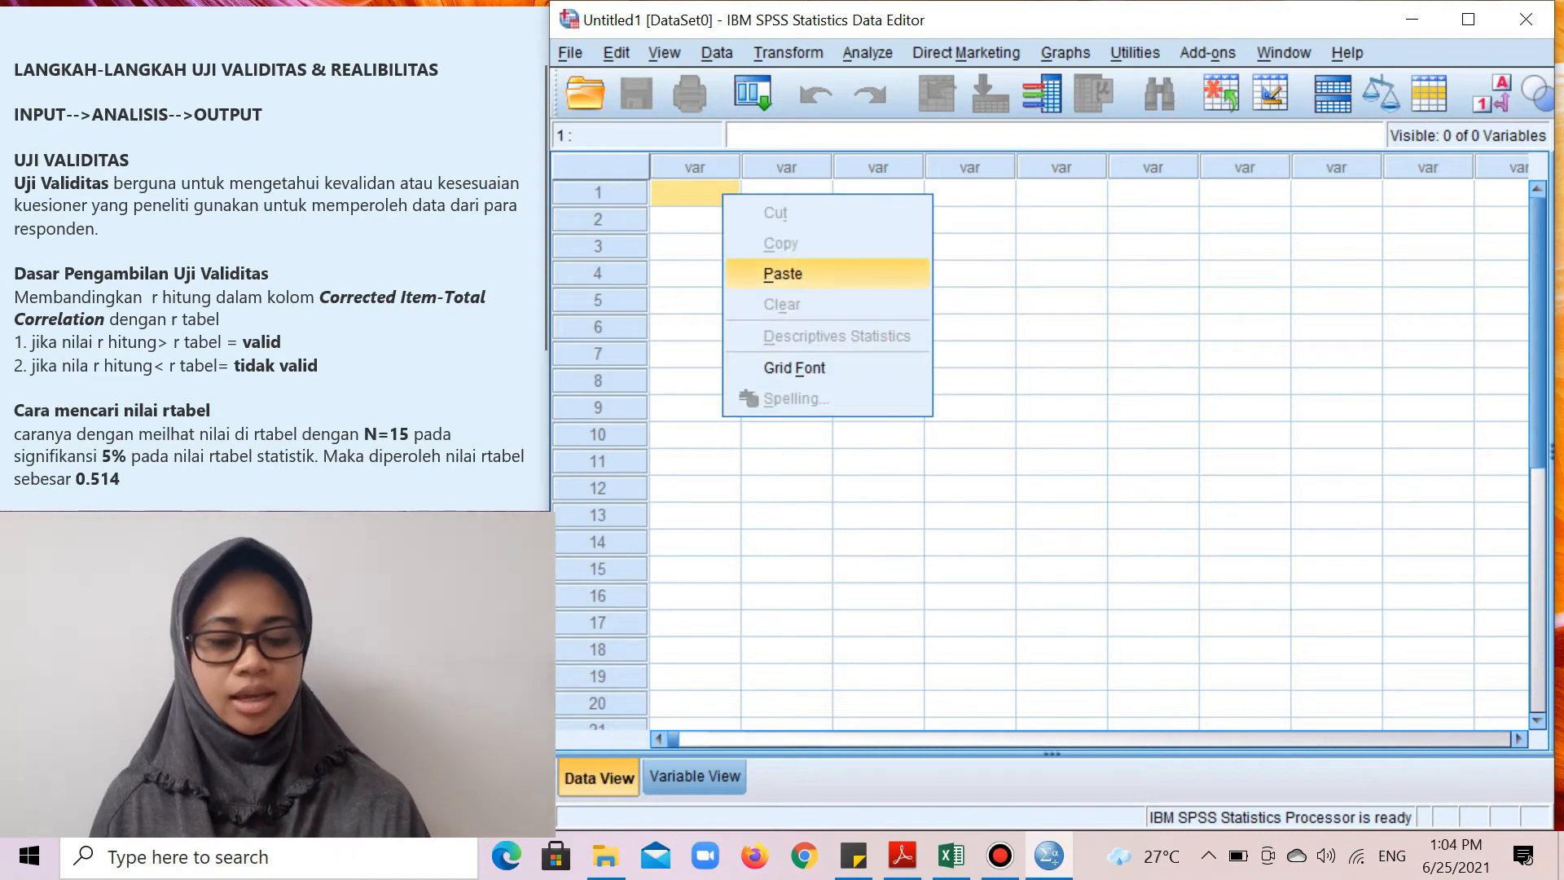
pyautogui.click(783, 273)
pyautogui.scroll(-1, 1051, 456)
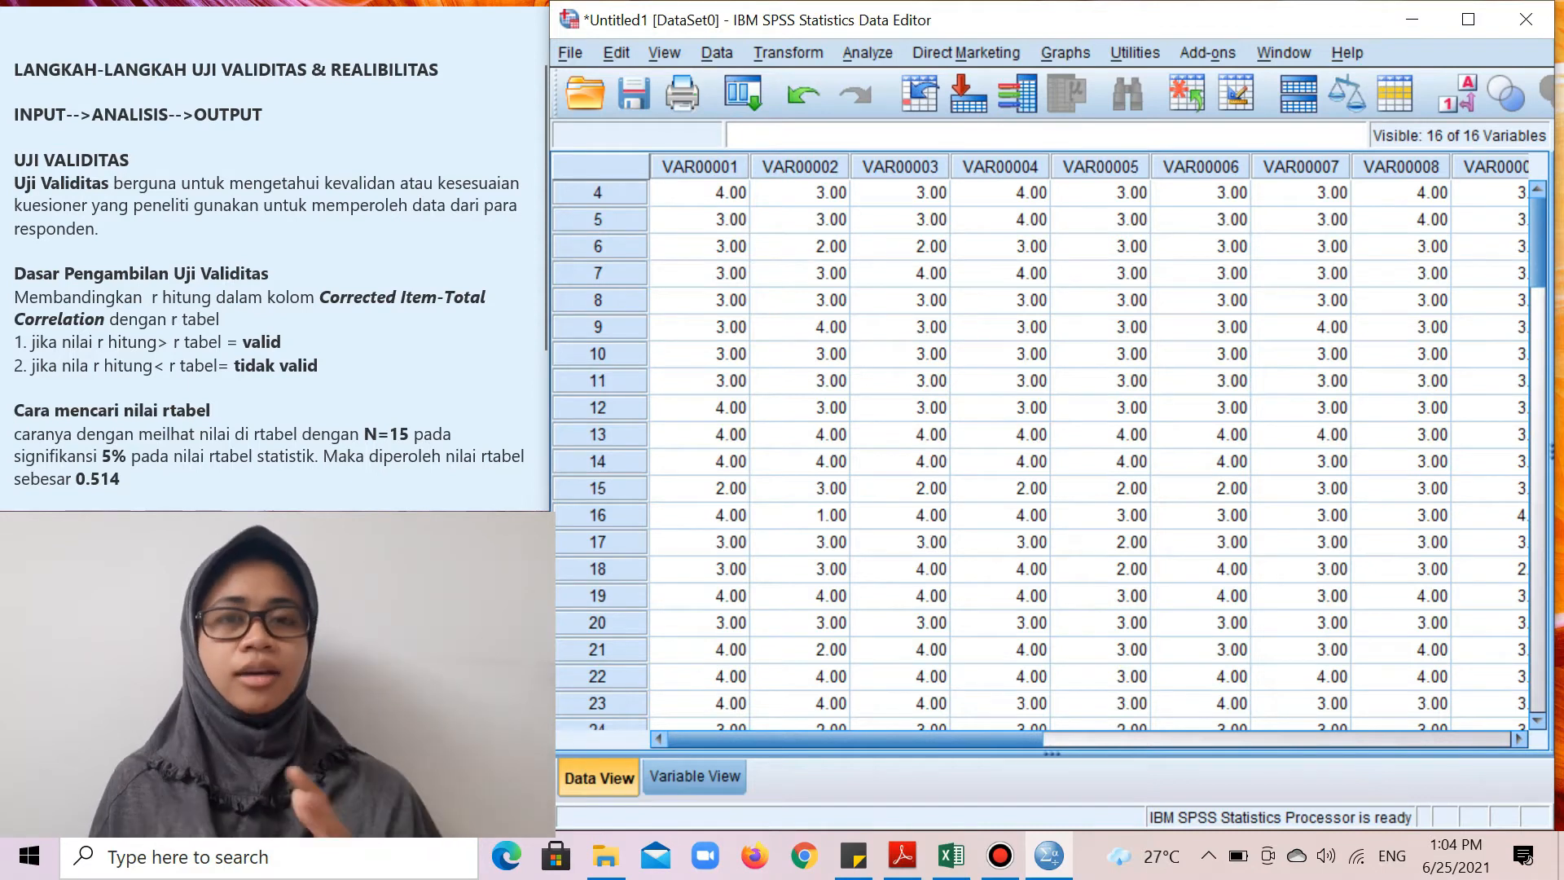
# Replace every VAR0000 prefix in the variable names with X
pyautogui.click(695, 777)
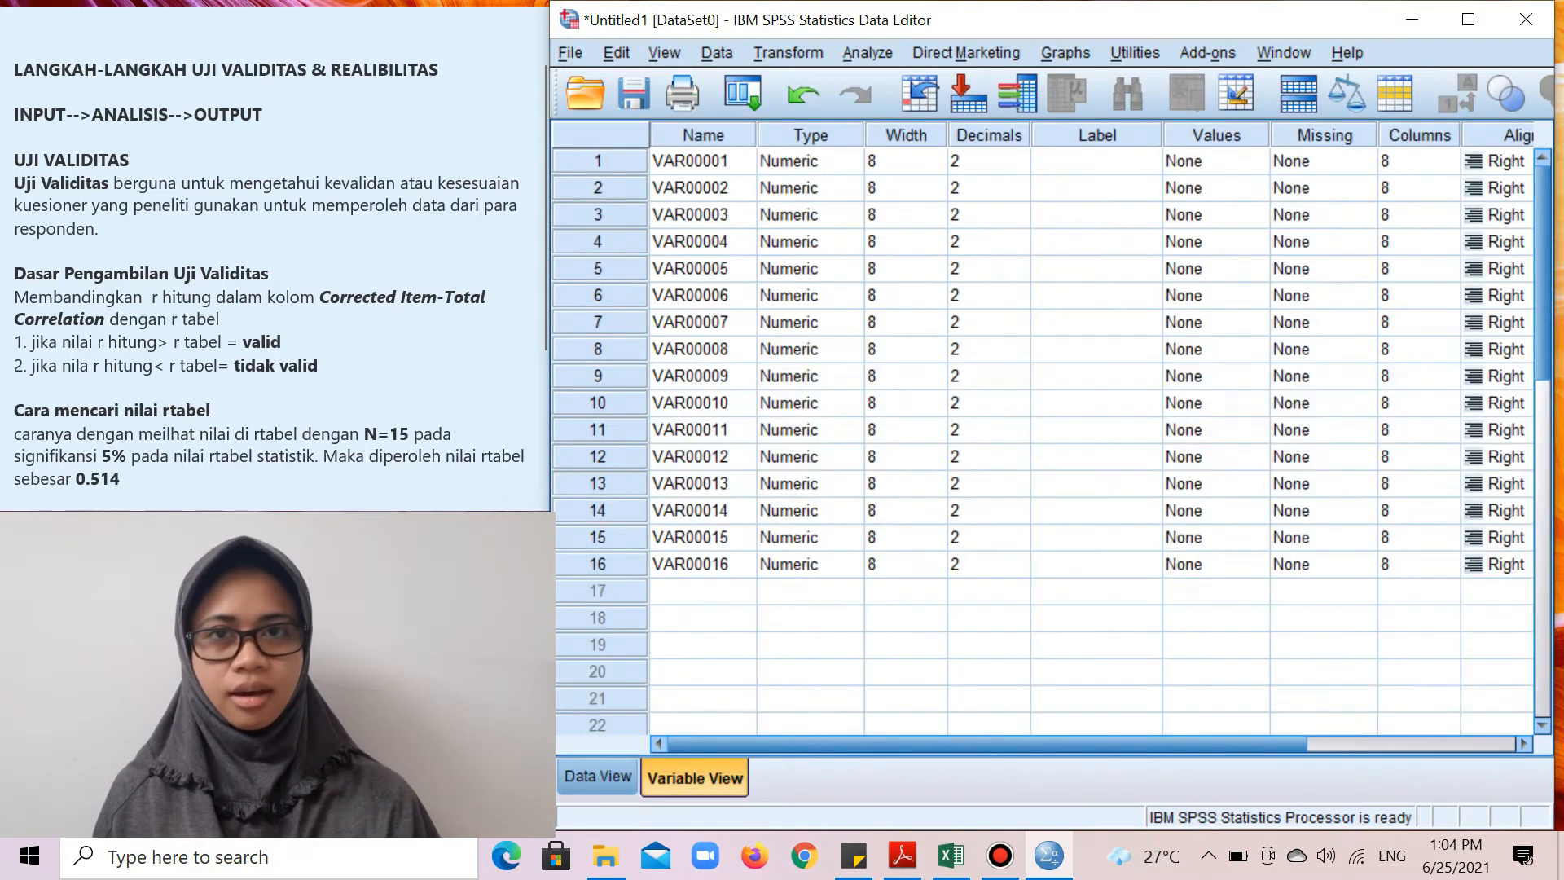
pyautogui.click(703, 135)
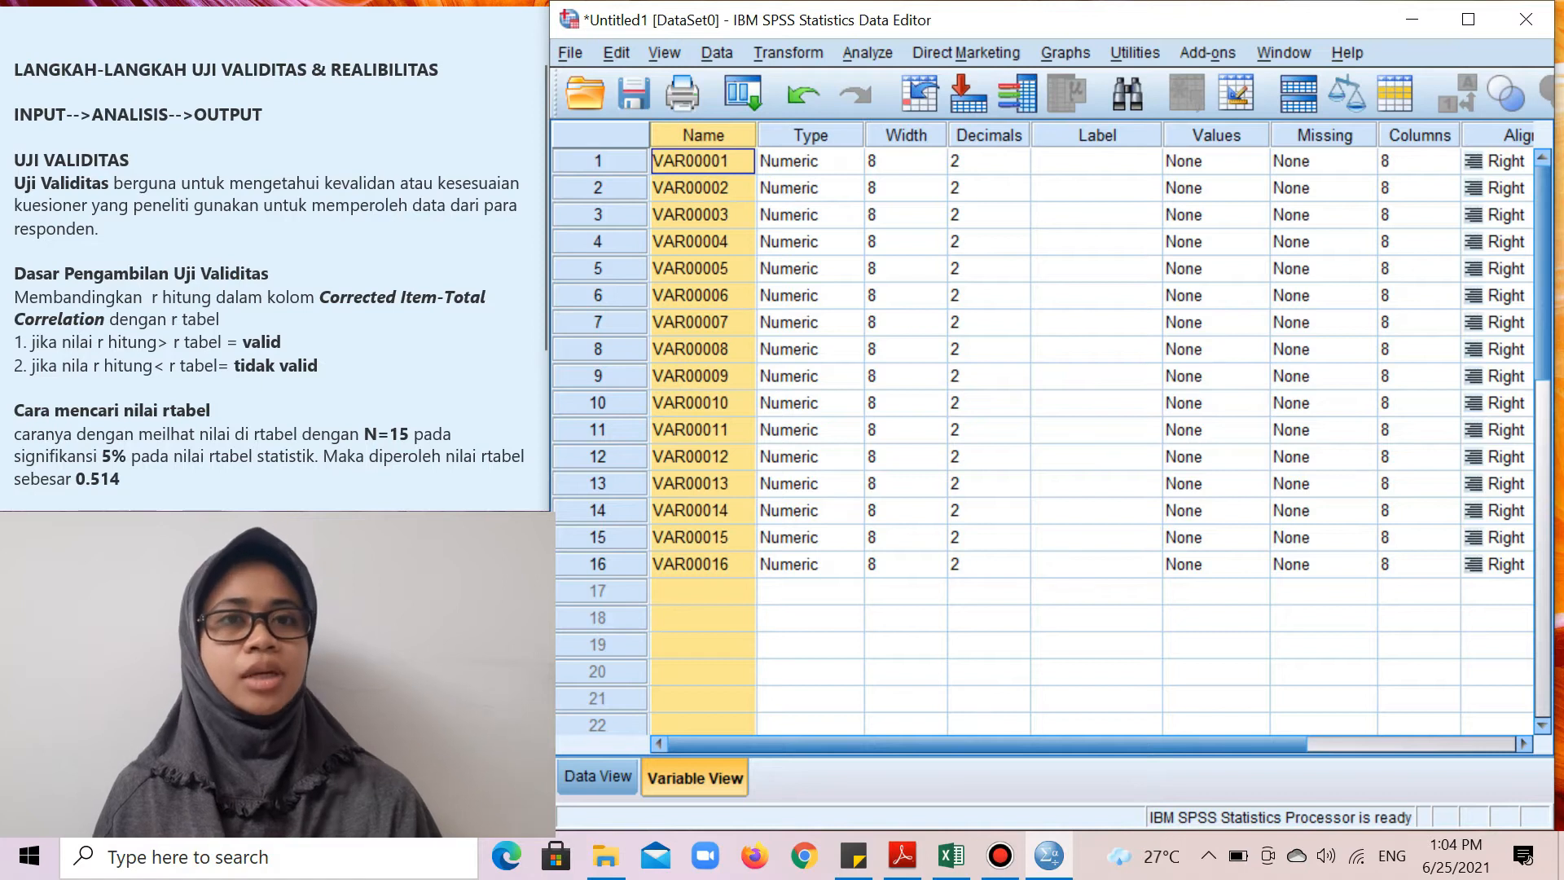
pyautogui.hotkey('ctrl', 'f')
pyautogui.click(856, 312)
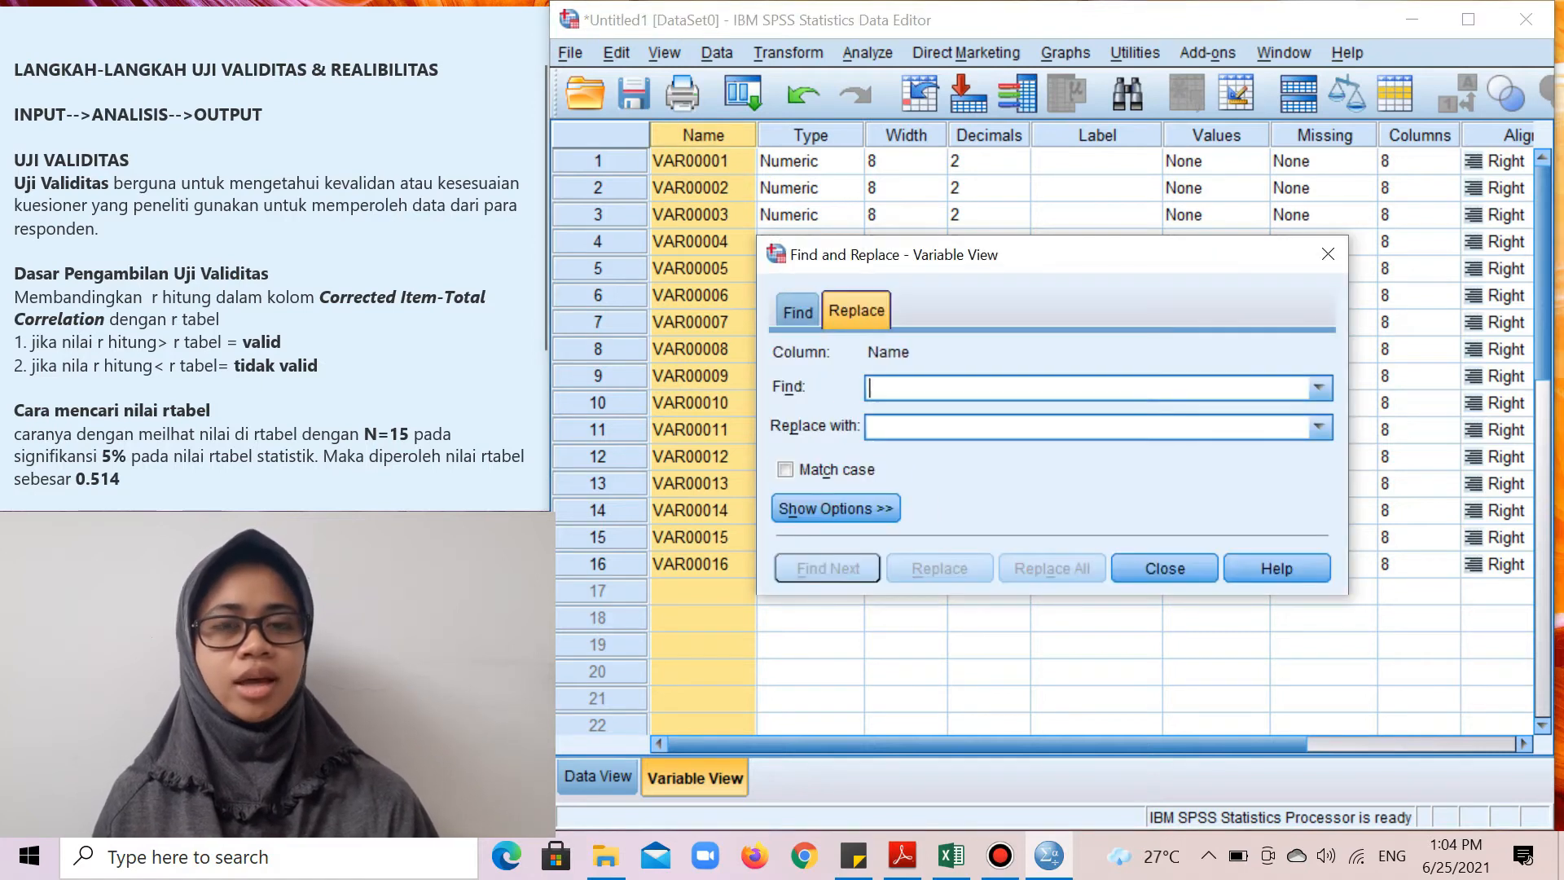
pyautogui.moveTo(896, 254); pyautogui.dragTo(1162, 180)
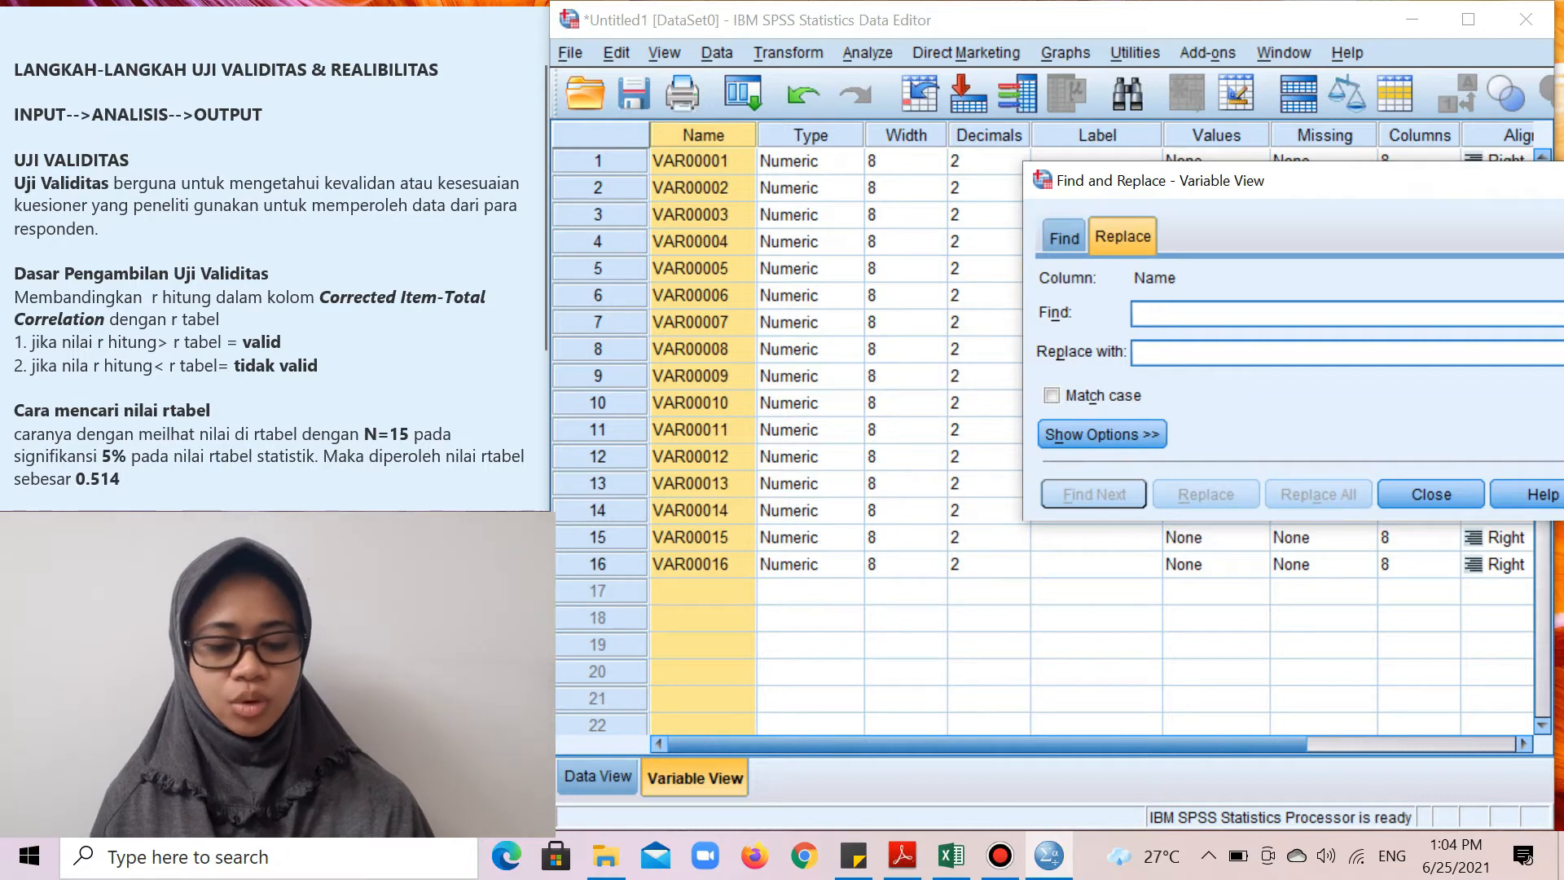
pyautogui.write('VAR0000')
pyautogui.press('Tab')
pyautogui.write('X')
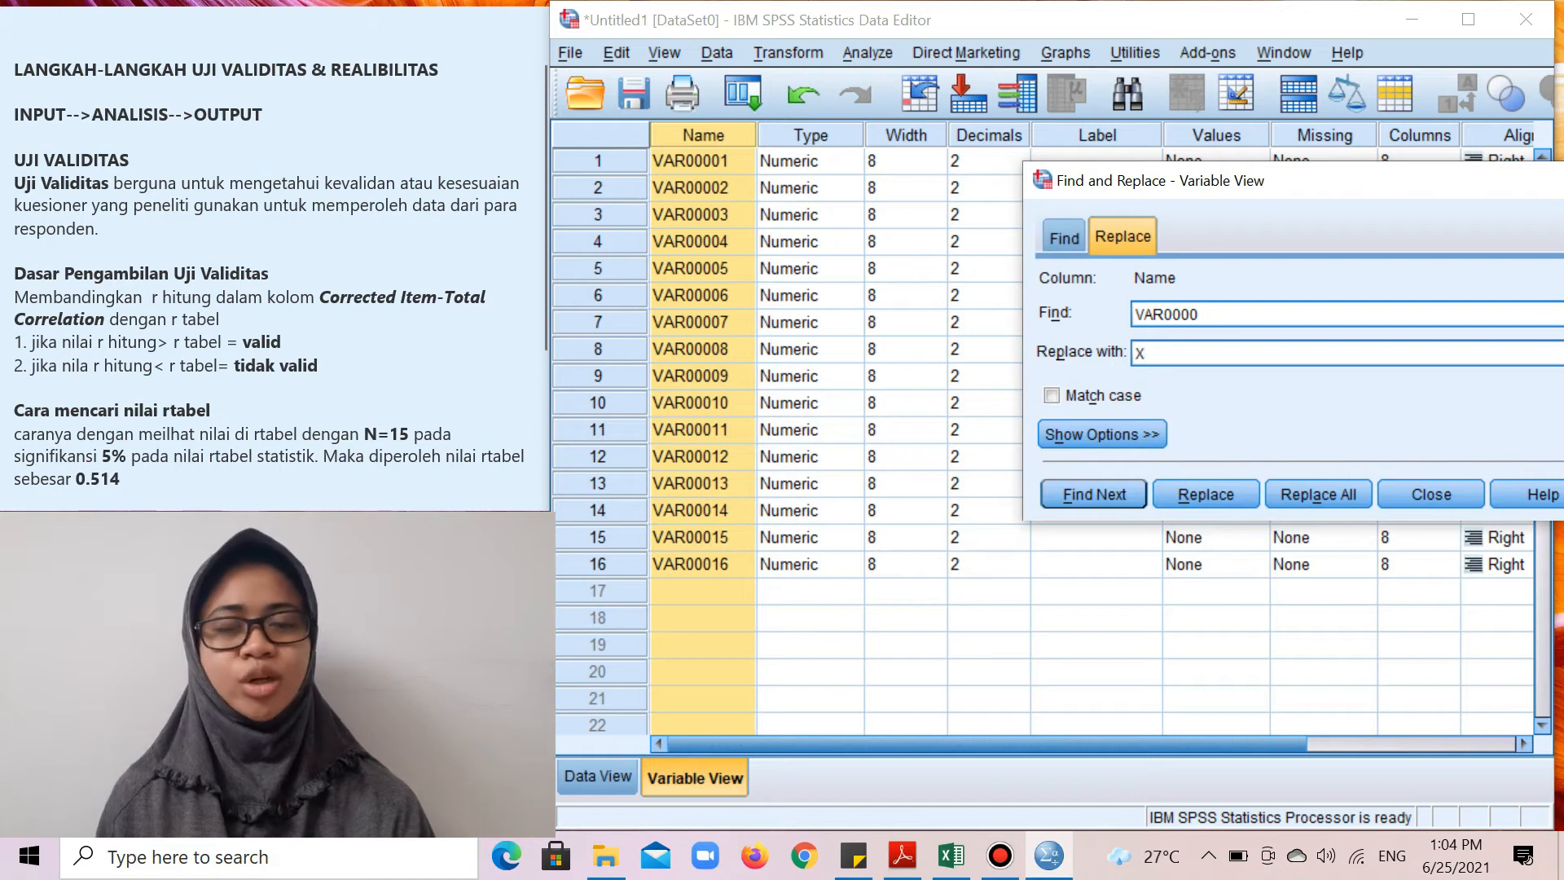
pyautogui.click(1318, 494)
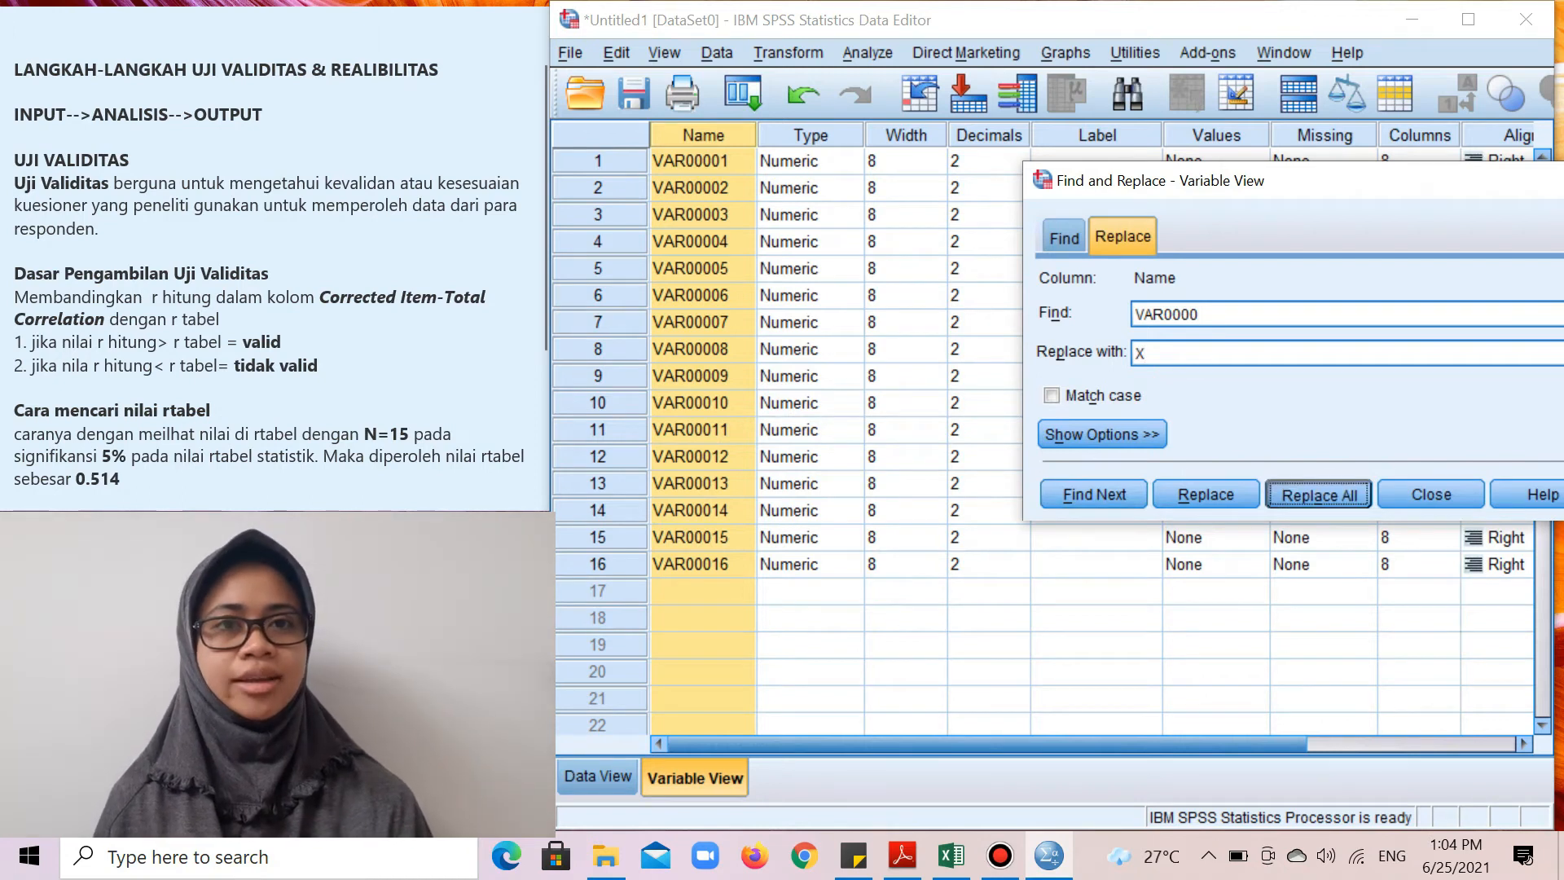
# Replace the remaining VAR000 prefixes in the variable names with X and close the find-and-replace dialog
pyautogui.click(1200, 314)
pyautogui.press('BackSpace')
pyautogui.click(1318, 494)
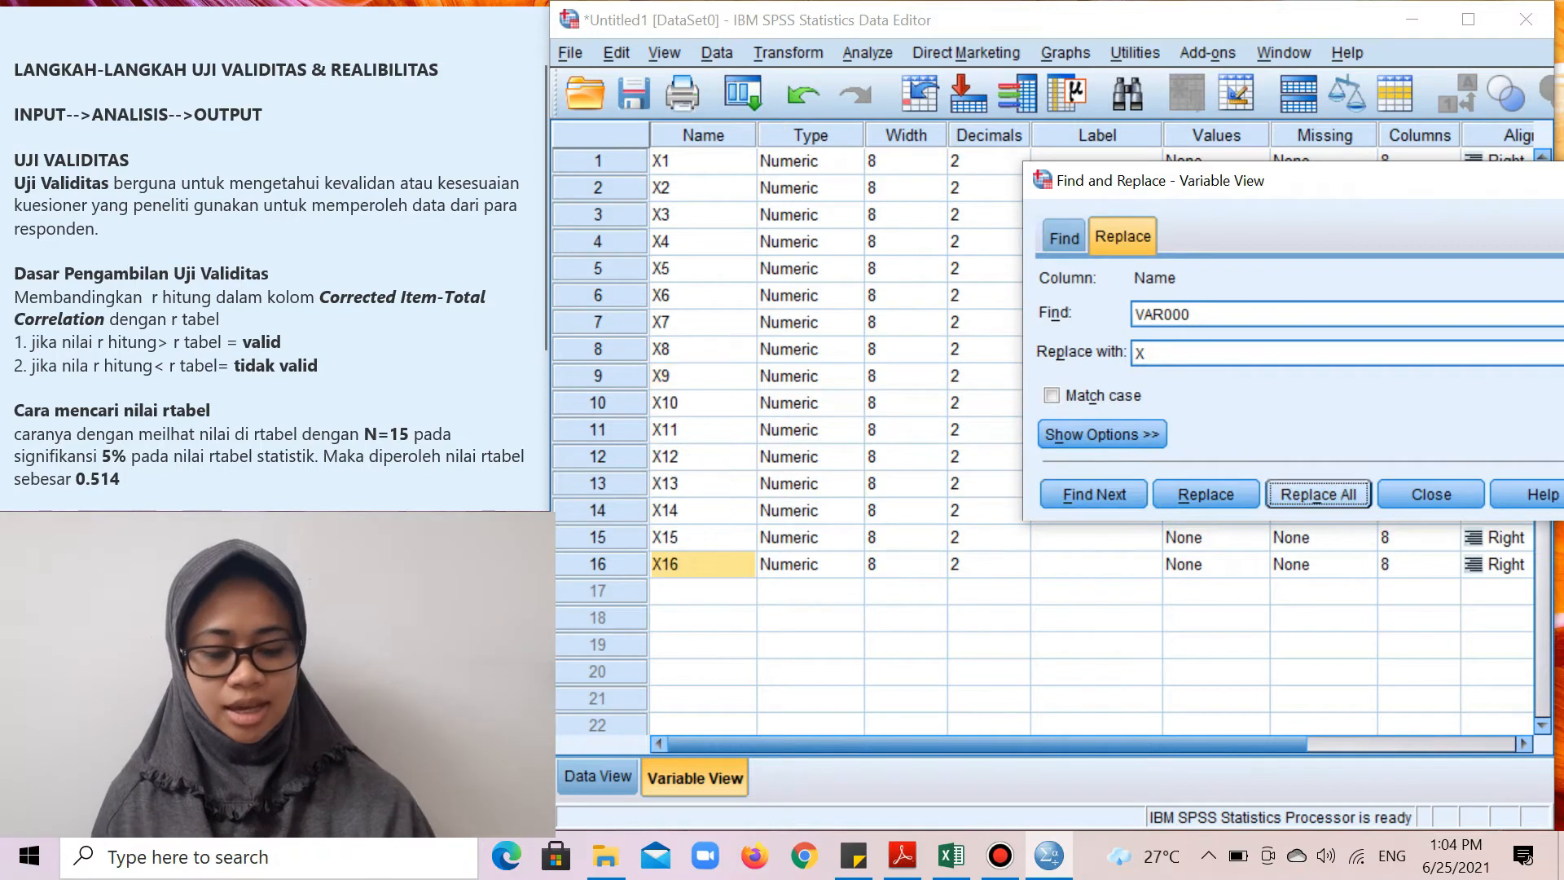
pyautogui.click(1504, 136)
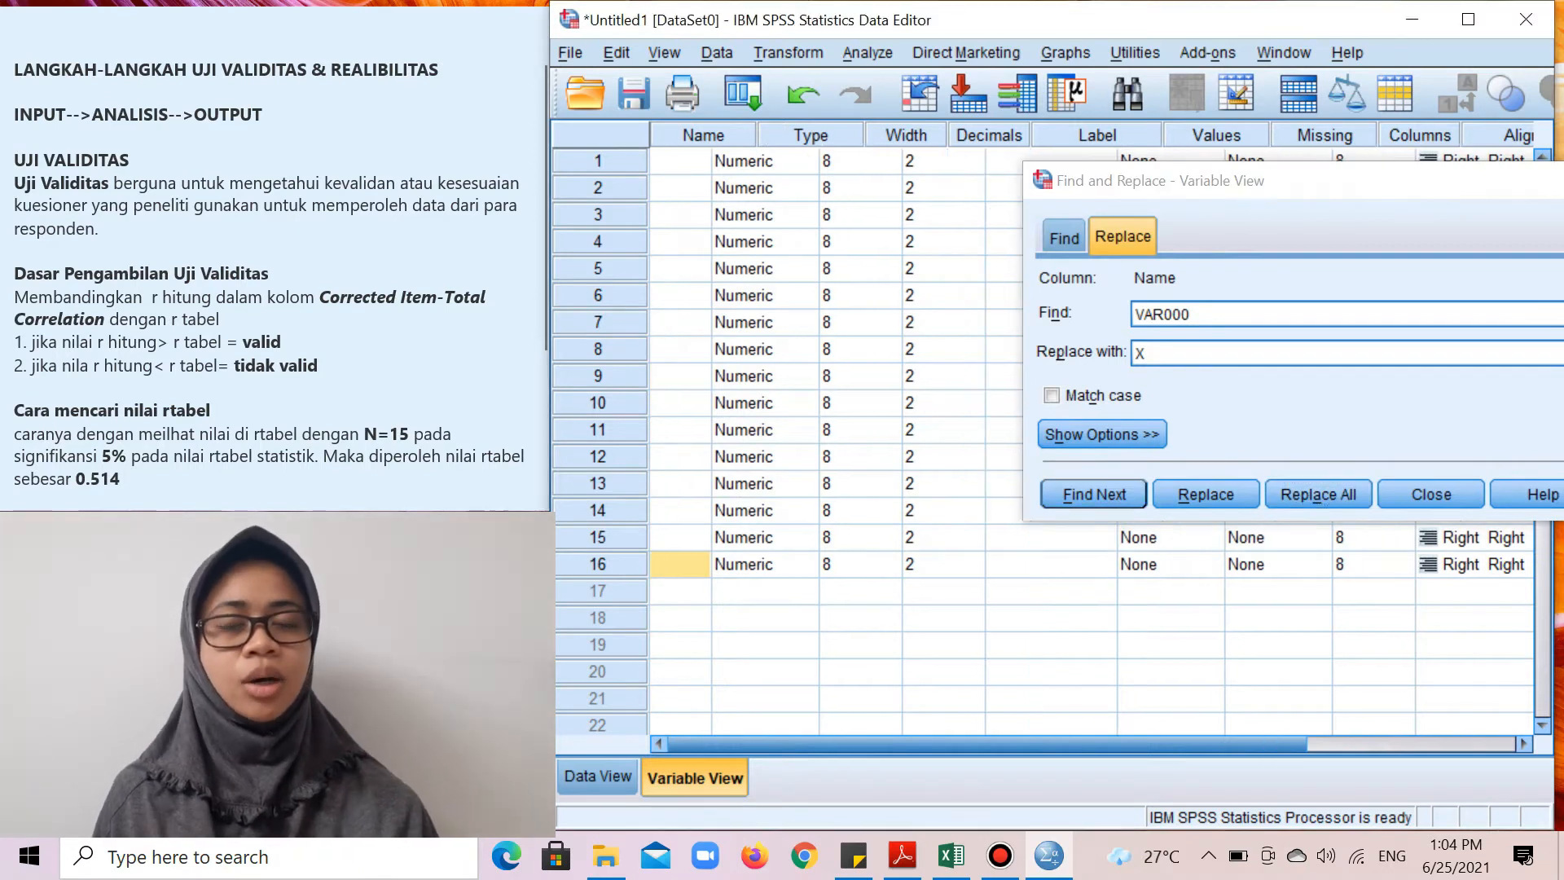
pyautogui.moveTo(1436, 198); pyautogui.dragTo(1203, 235)
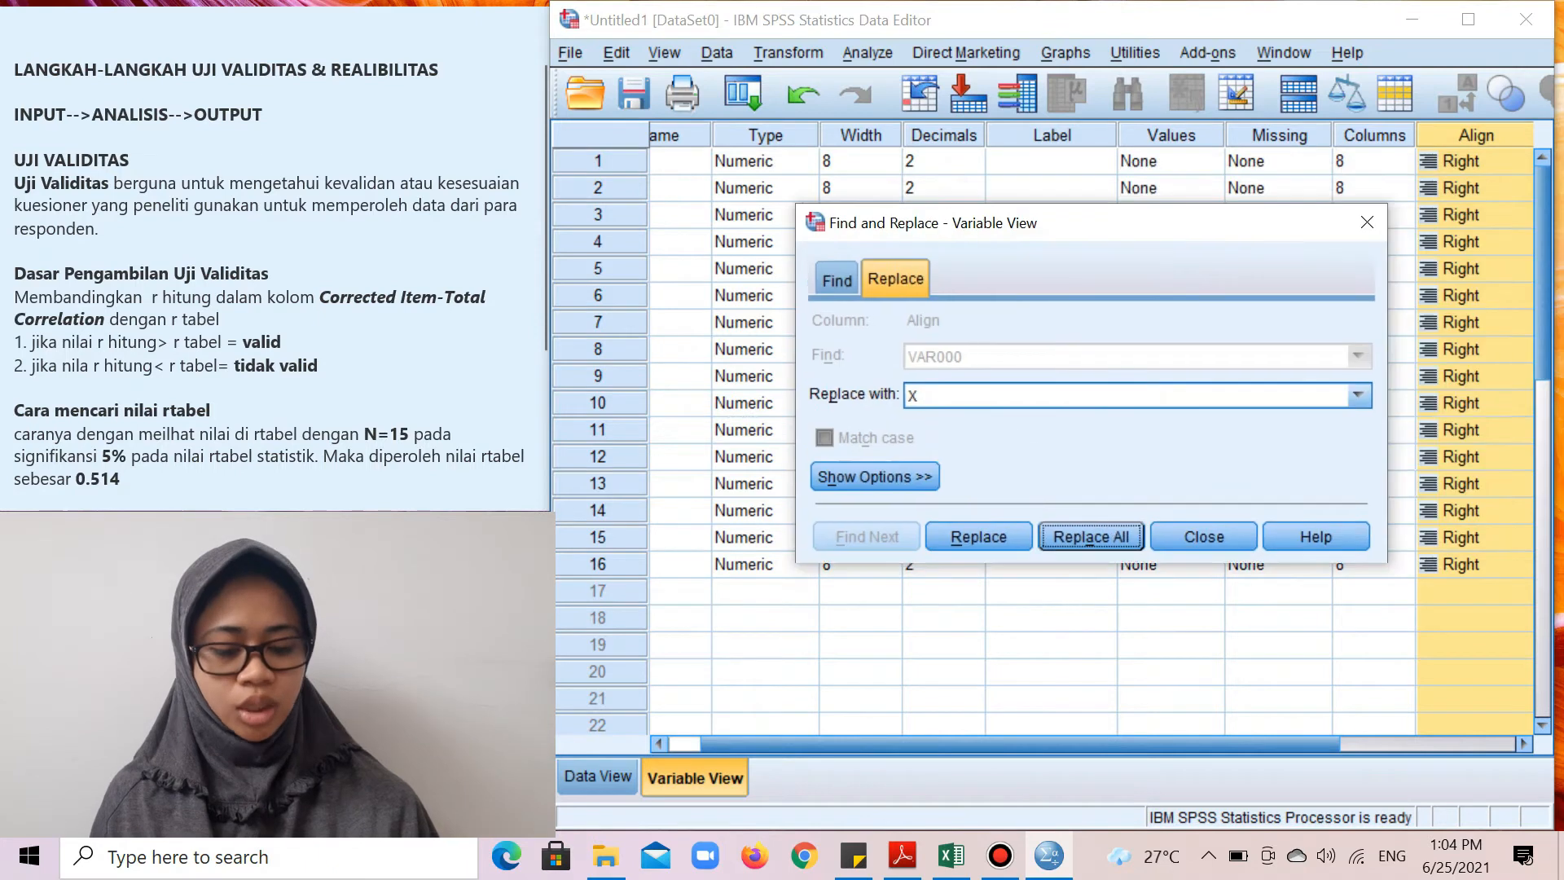
pyautogui.click(1365, 216)
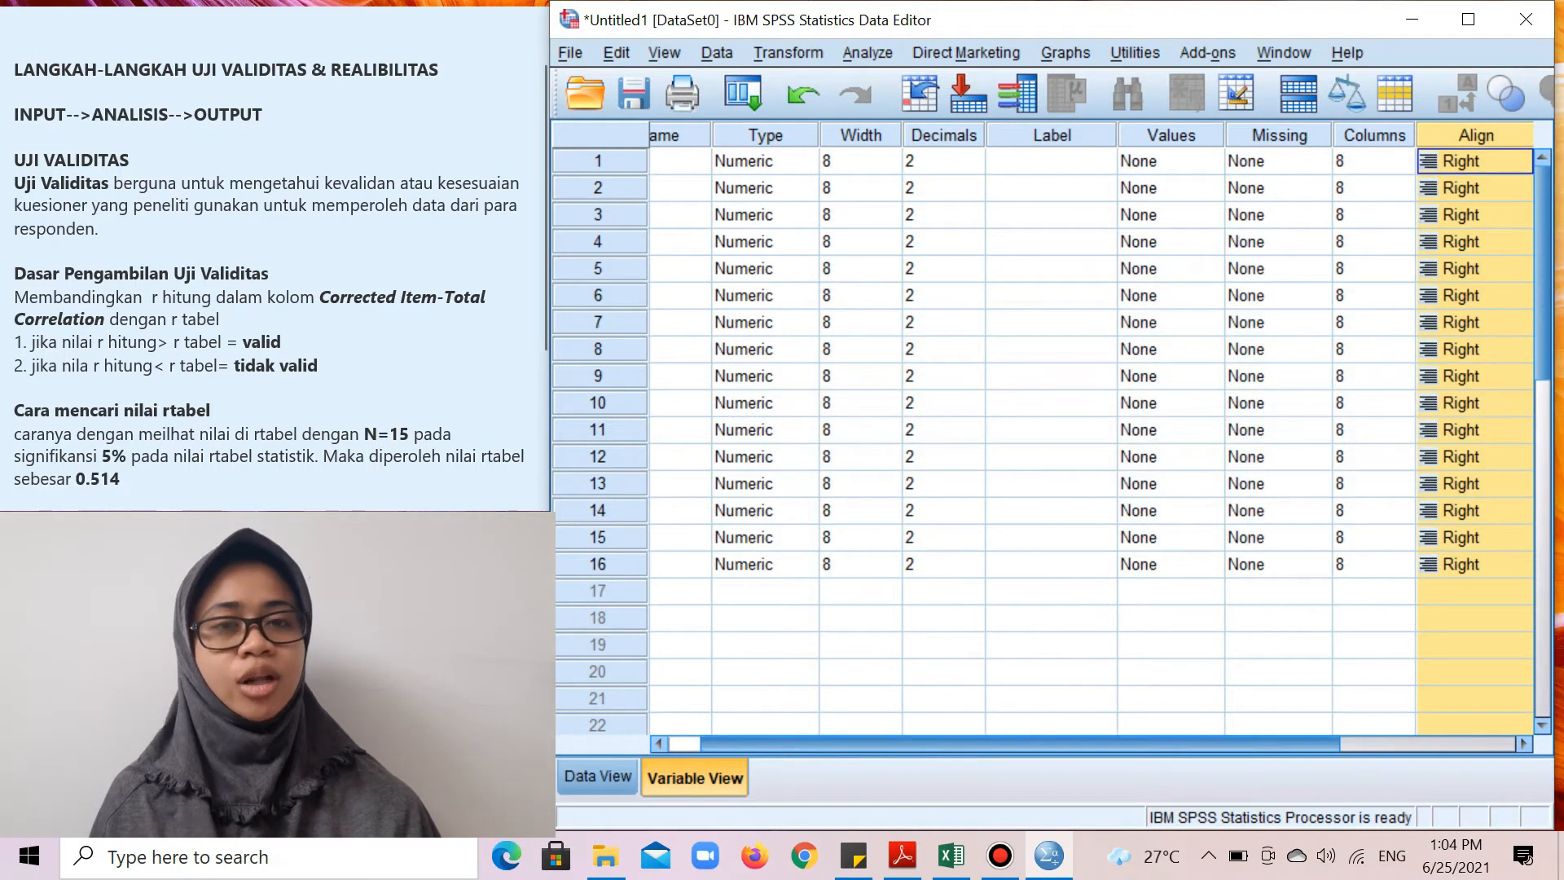
# Rename the sixteenth variable as TOTAL
pyautogui.click(683, 564)
pyautogui.press('BackSpace')
pyautogui.press('BackSpace')
pyautogui.press('BackSpace')
pyautogui.write('TOTAL')
pyautogui.press('Return')
# Set the decimals of all sixteen variables, X1 to X15 and TOTAL, to 0
pyautogui.click(989, 162)
pyautogui.write('0')
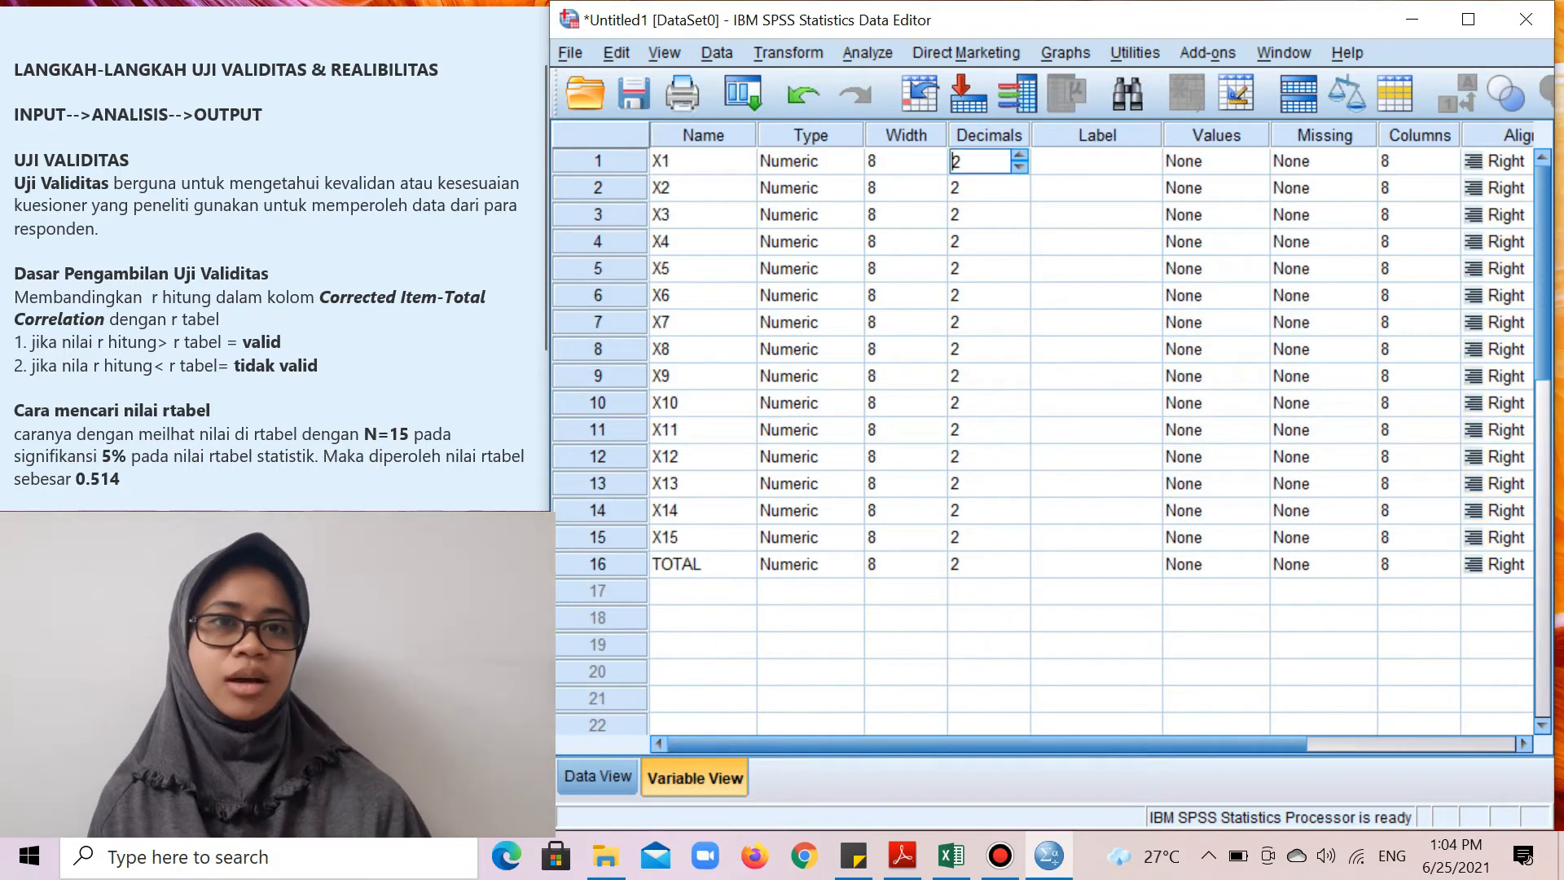
pyautogui.press('Return')
pyautogui.write('0')
pyautogui.press('Return')
pyautogui.write('0')
pyautogui.press('Return')
pyautogui.write('0 0 0 0 0 0 0 0')
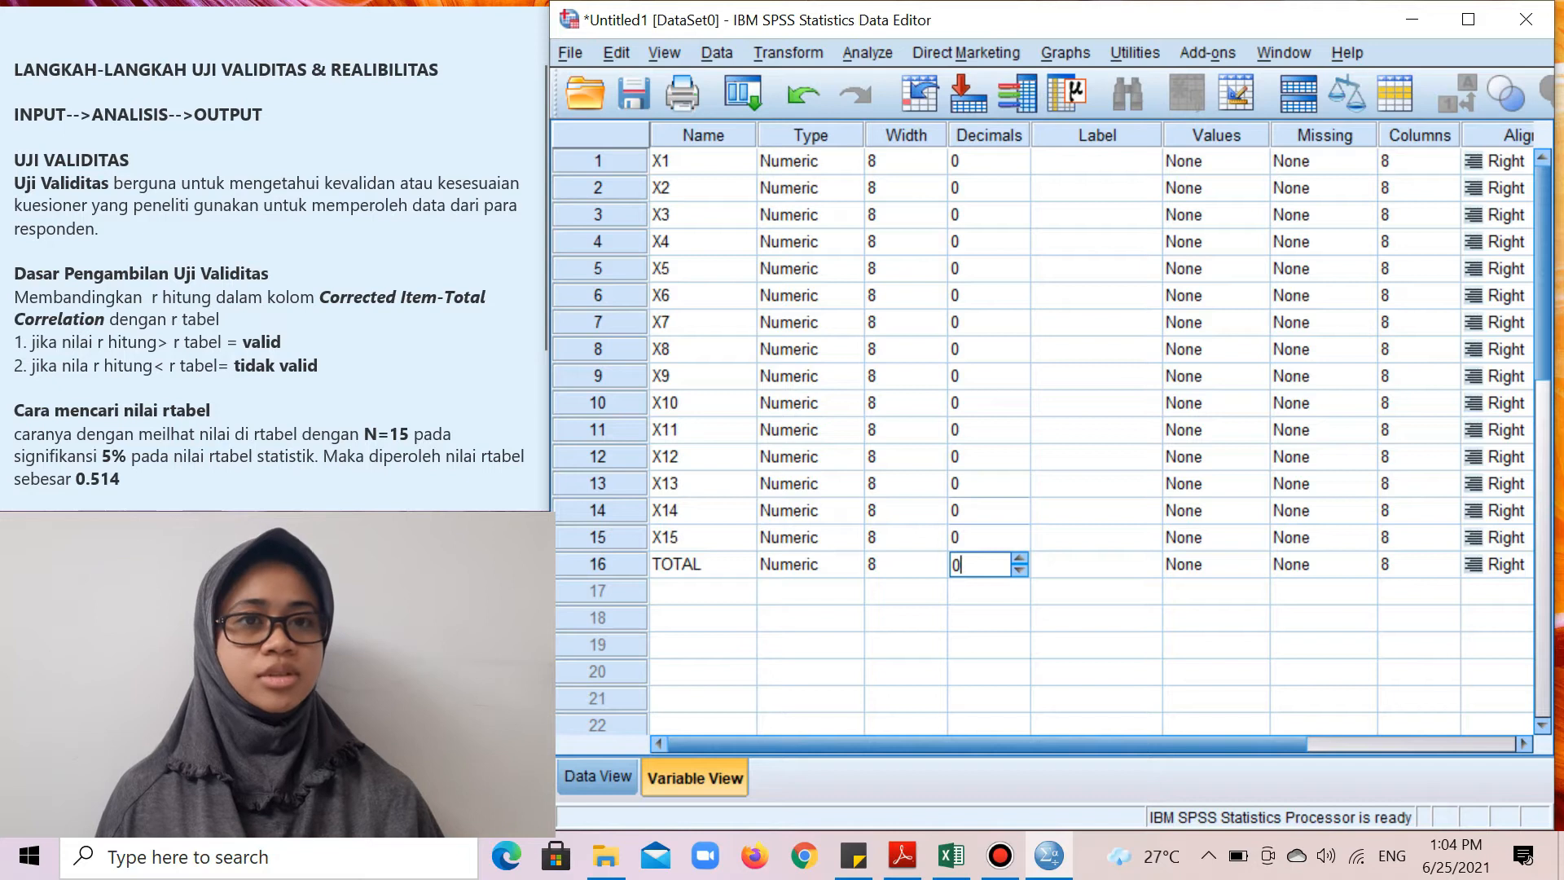
# Set the measurement level of all sixteen variables to Scale
pyautogui.moveTo(1010, 744); pyautogui.dragTo(1222, 743)
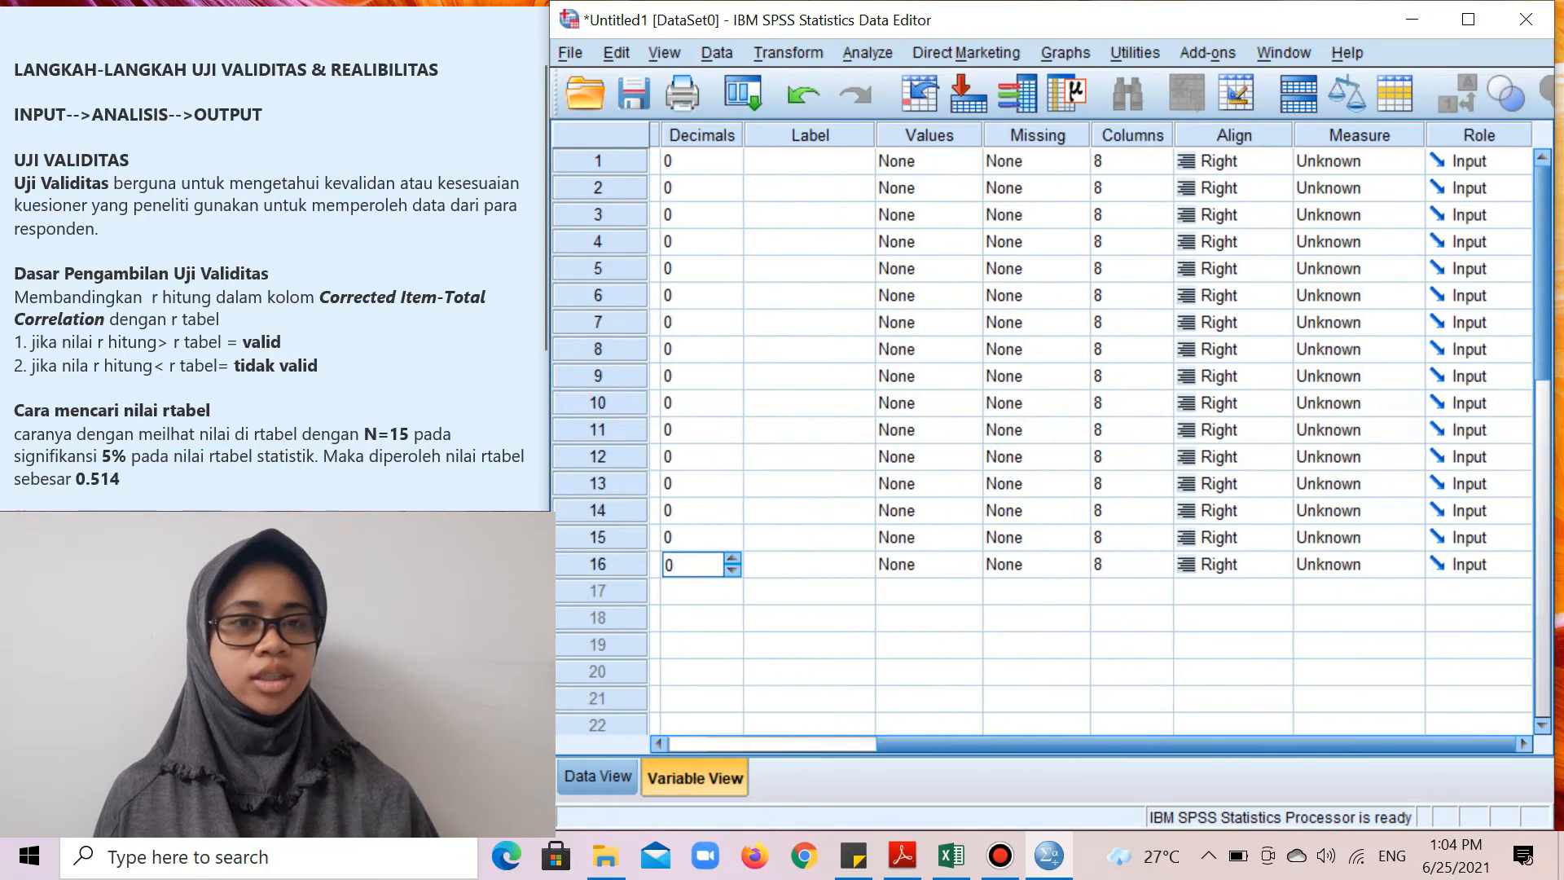
pyautogui.click(1359, 161)
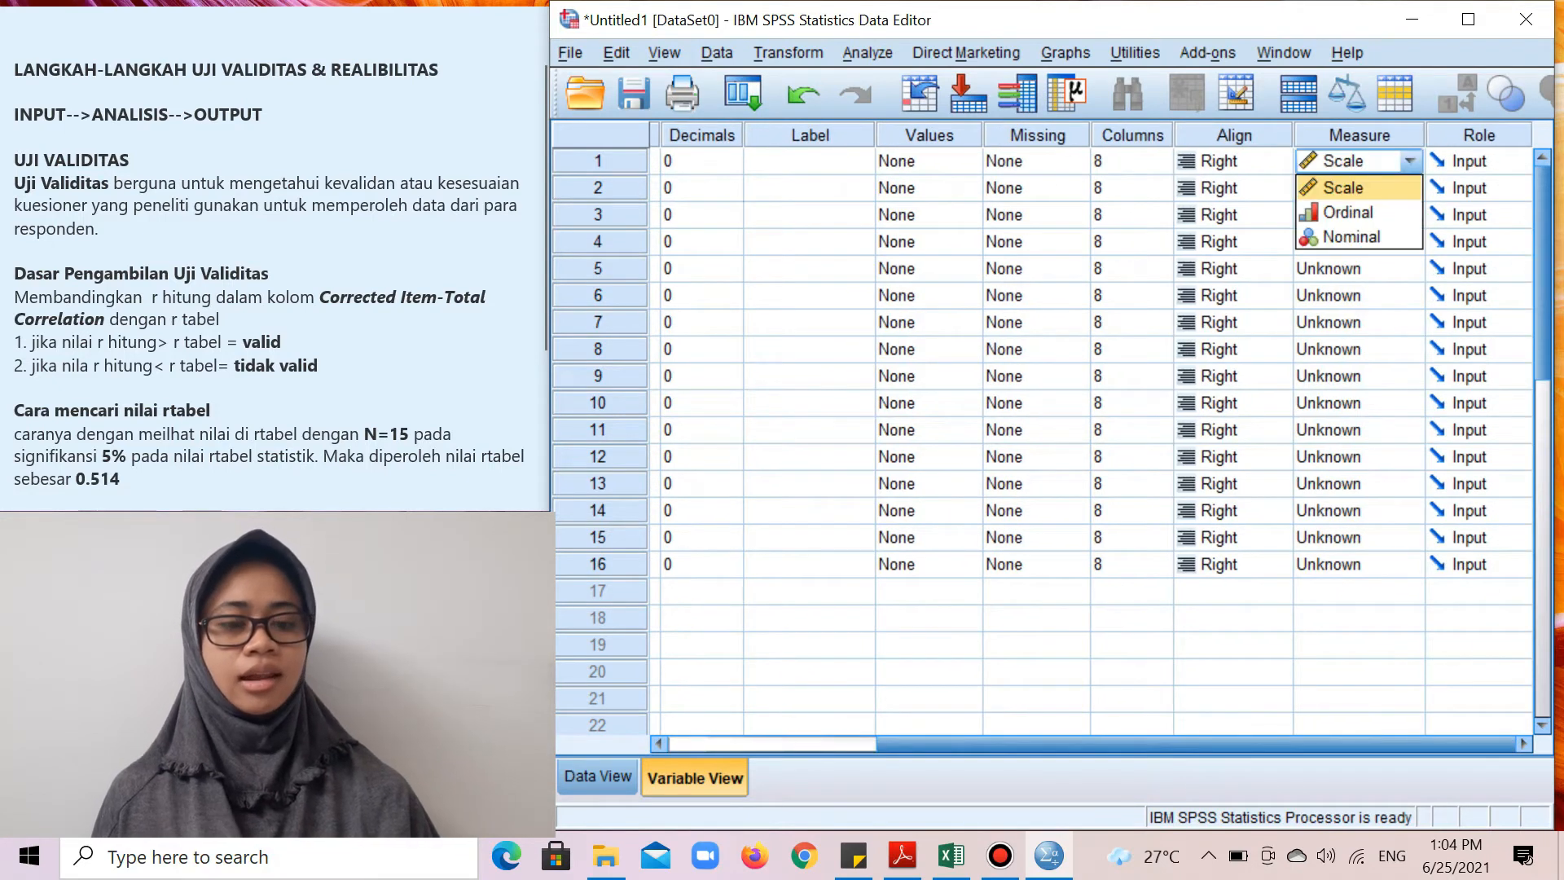
pyautogui.click(1352, 188)
pyautogui.click(1353, 188)
pyautogui.click(1352, 189)
pyautogui.click(1352, 215)
pyautogui.press('s')
pyautogui.press('Return')
pyautogui.press('s')
pyautogui.press('Return')
pyautogui.press('s')
pyautogui.press('Return')
pyautogui.press('s')
pyautogui.press('Return')
pyautogui.press('s')
pyautogui.press('Return')
pyautogui.press('s')
pyautogui.press('Return')
pyautogui.press('s')
pyautogui.press('Return')
pyautogui.press('s')
pyautogui.press('Return')
pyautogui.press('s')
pyautogui.press('Return')
pyautogui.press('s')
pyautogui.press('Return')
pyautogui.press('s')
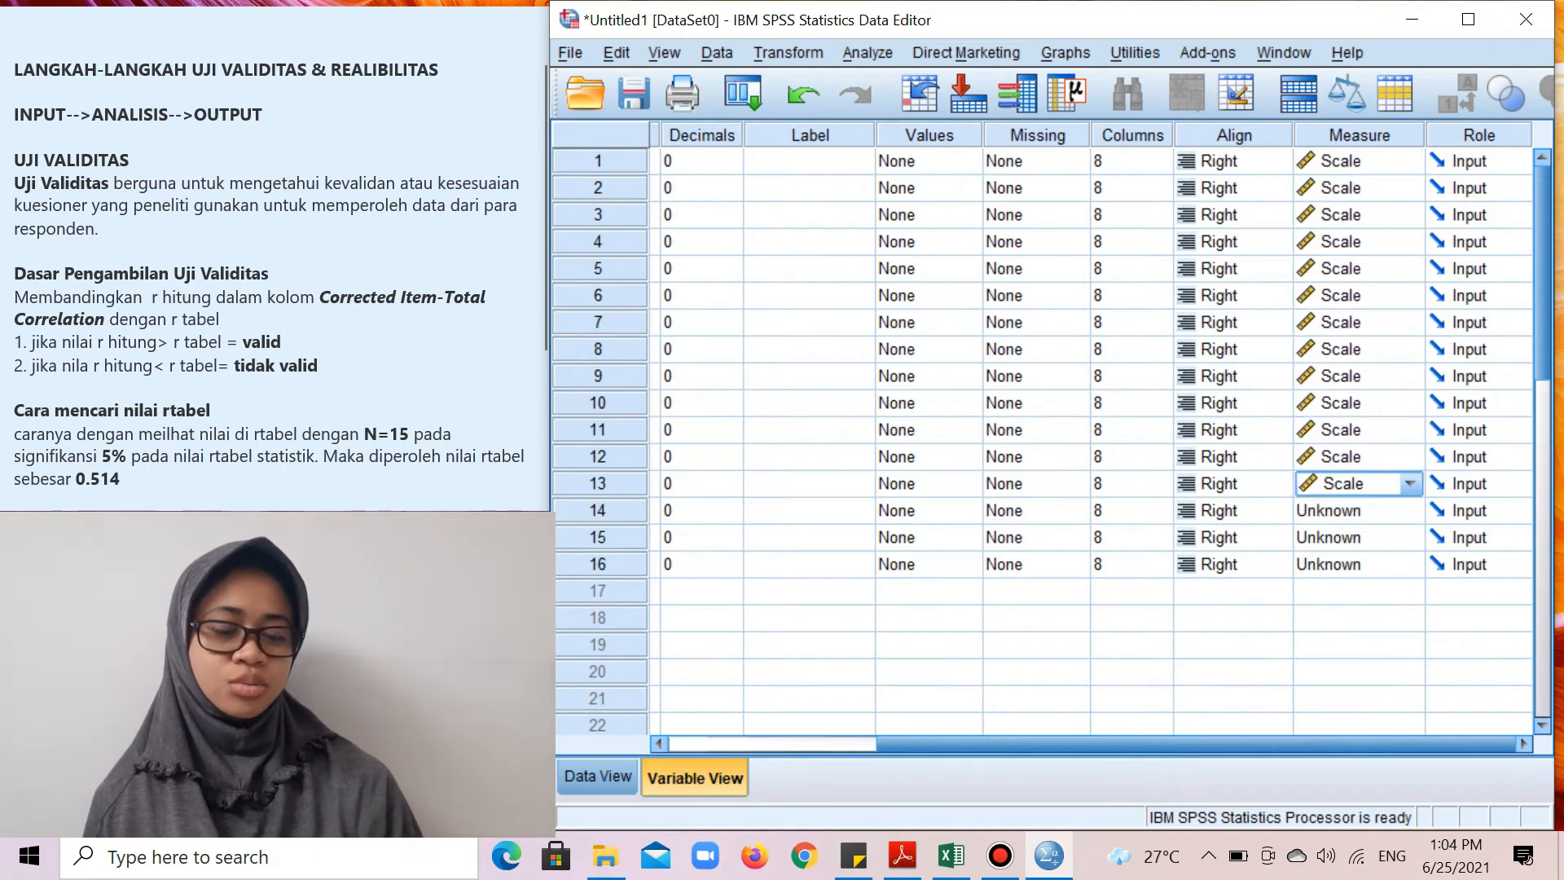
pyautogui.press('Return')
pyautogui.press('s')
pyautogui.press('Return')
pyautogui.press('s')
pyautogui.press('Return')
pyautogui.press('s')
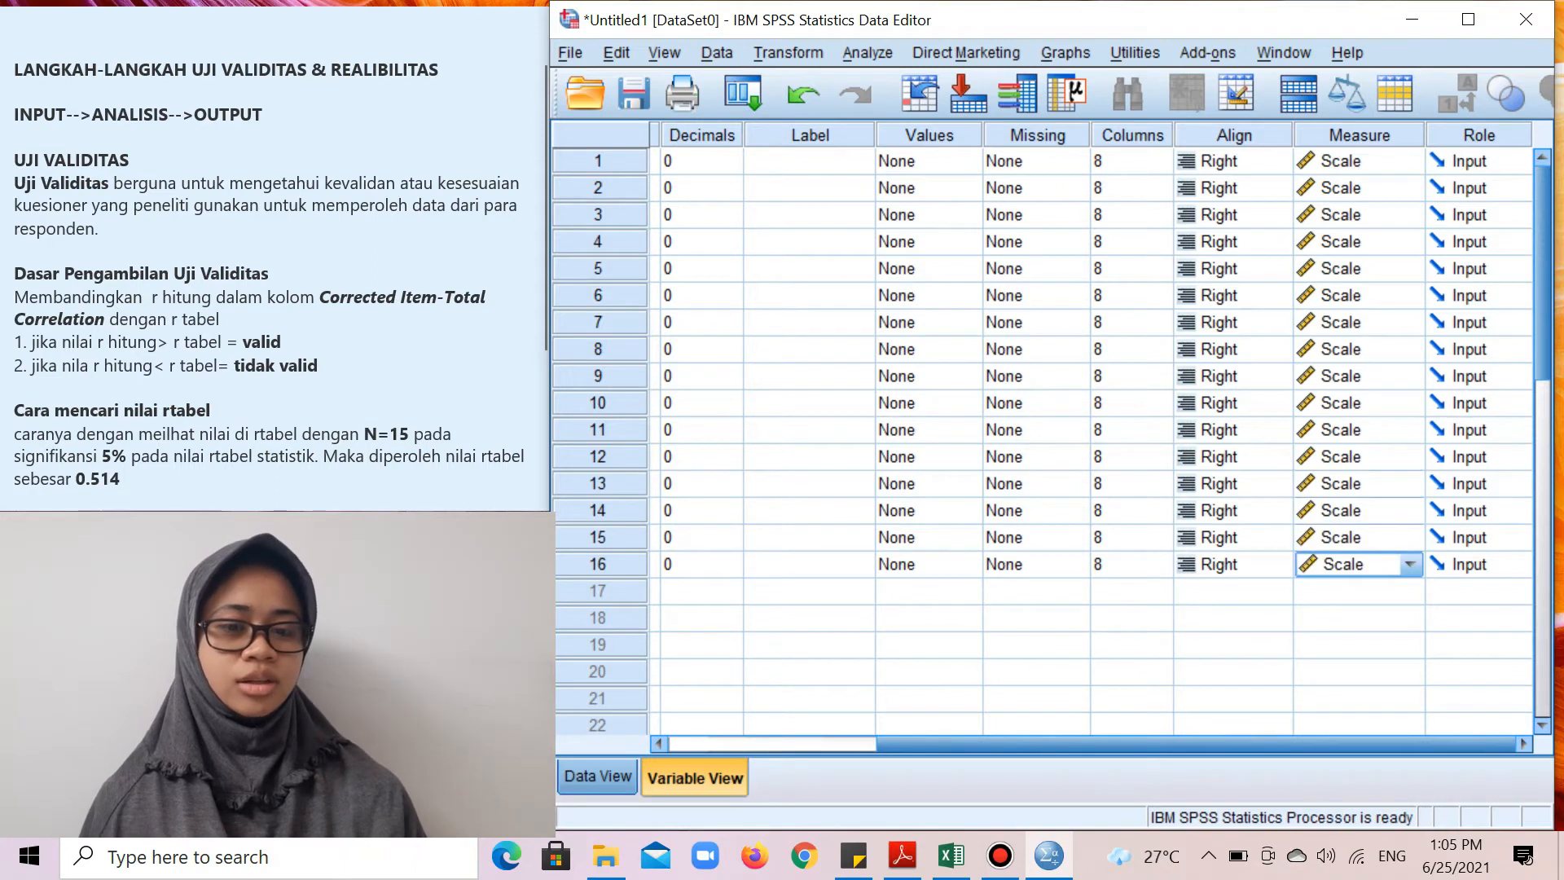
# Return to the data values and highlight ">ANALISIS-->OUTPUT" in the workflow line of the sticky note
pyautogui.moveTo(994, 744); pyautogui.dragTo(782, 743)
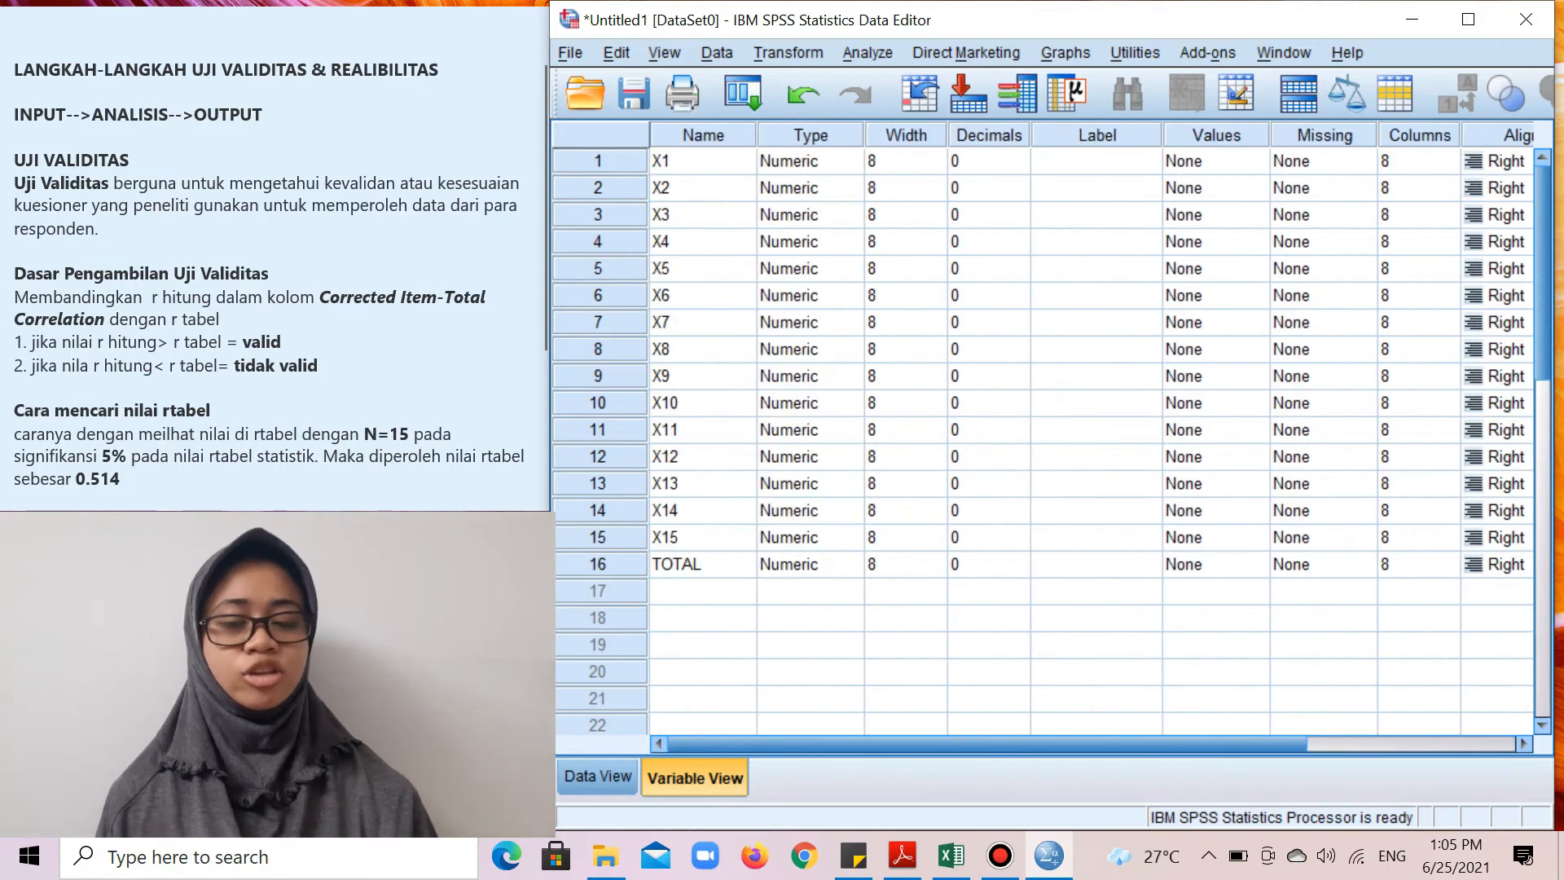
pyautogui.click(598, 777)
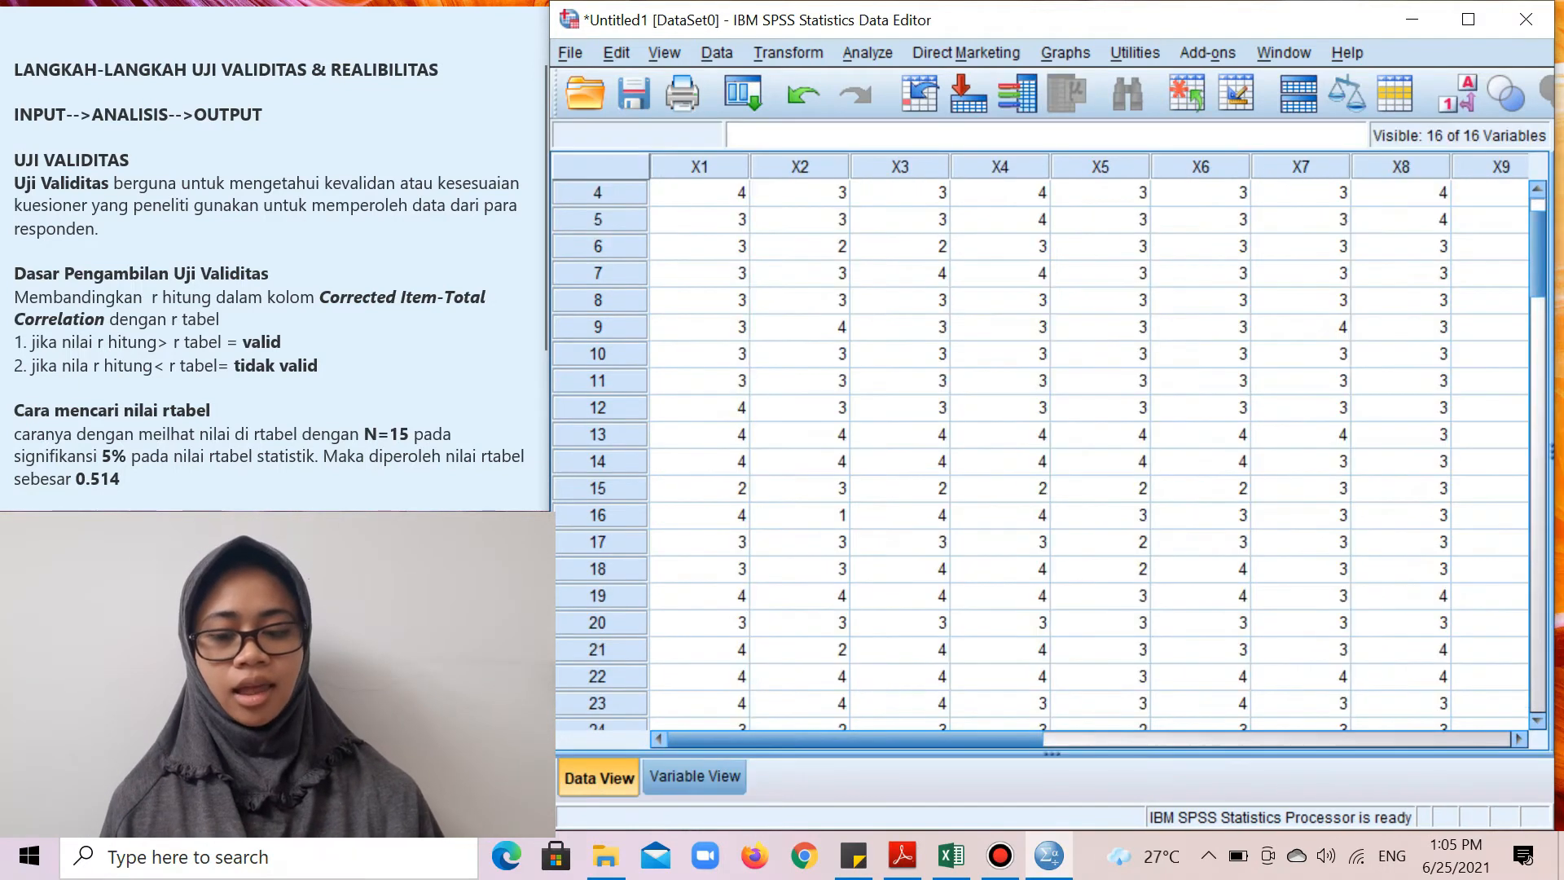
pyautogui.click(82, 115)
pyautogui.moveTo(81, 114); pyautogui.dragTo(267, 114)
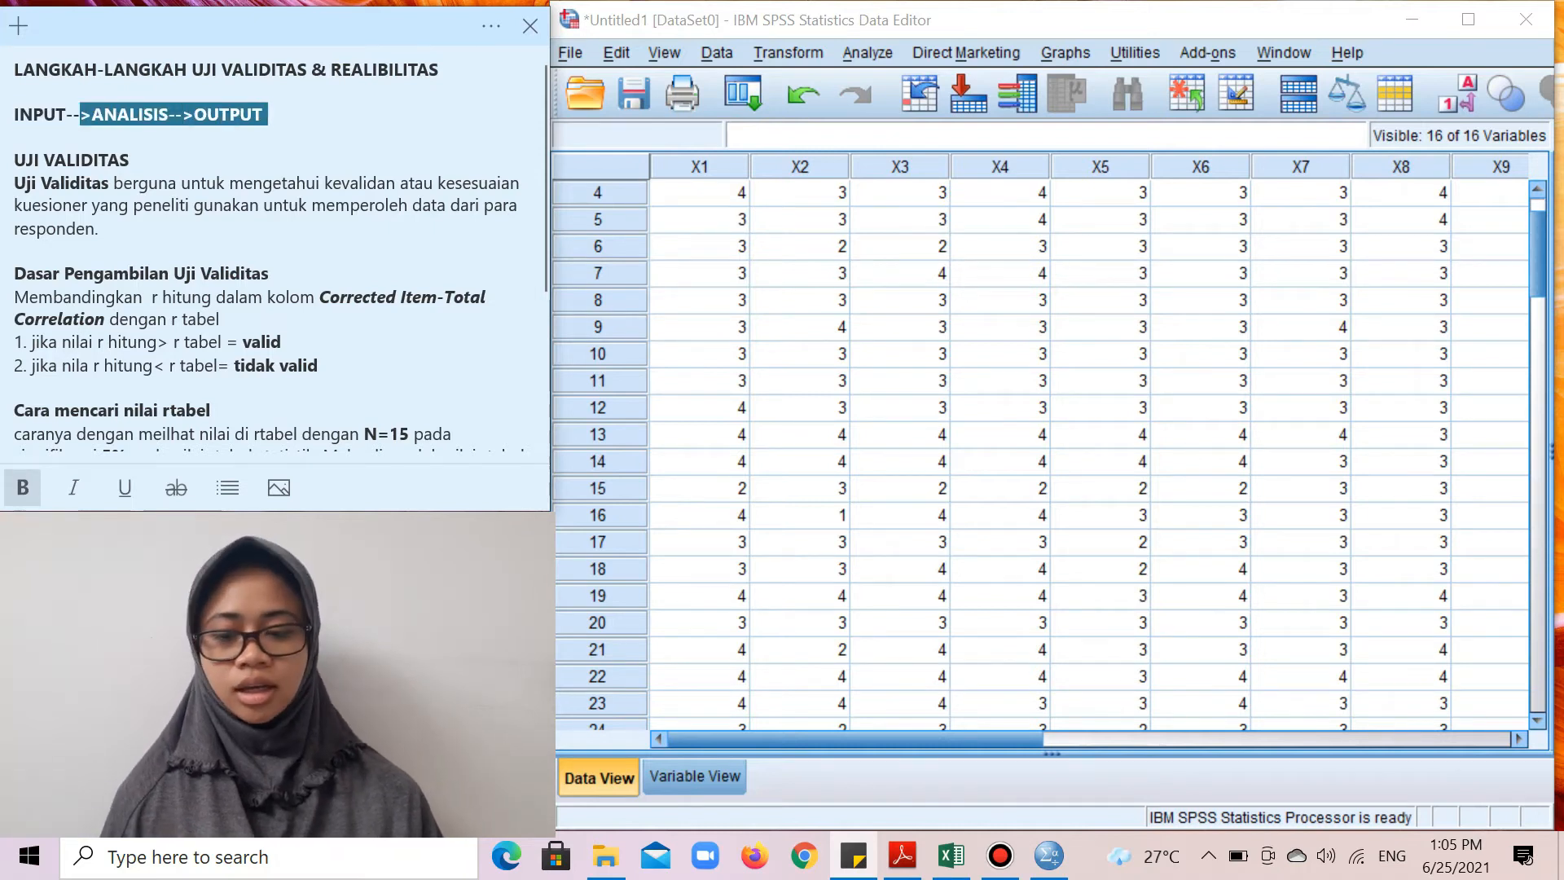
# Set up a reliability analysis with variables X1 through X15 as the items and Alpha as the model
pyautogui.click(868, 52)
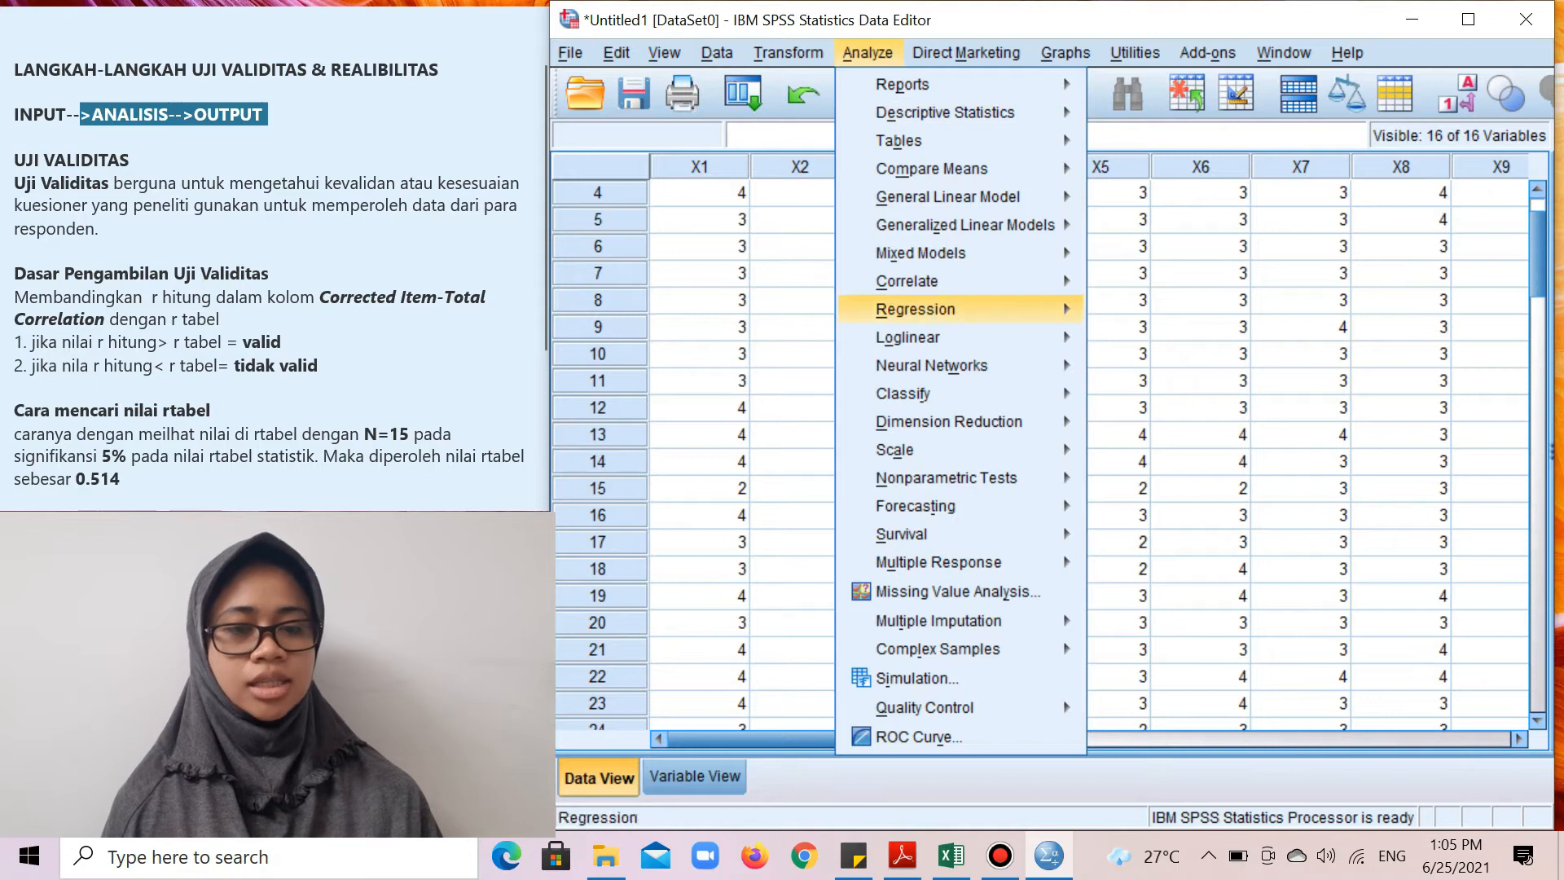
pyautogui.moveTo(945, 450)
pyautogui.click(1190, 454)
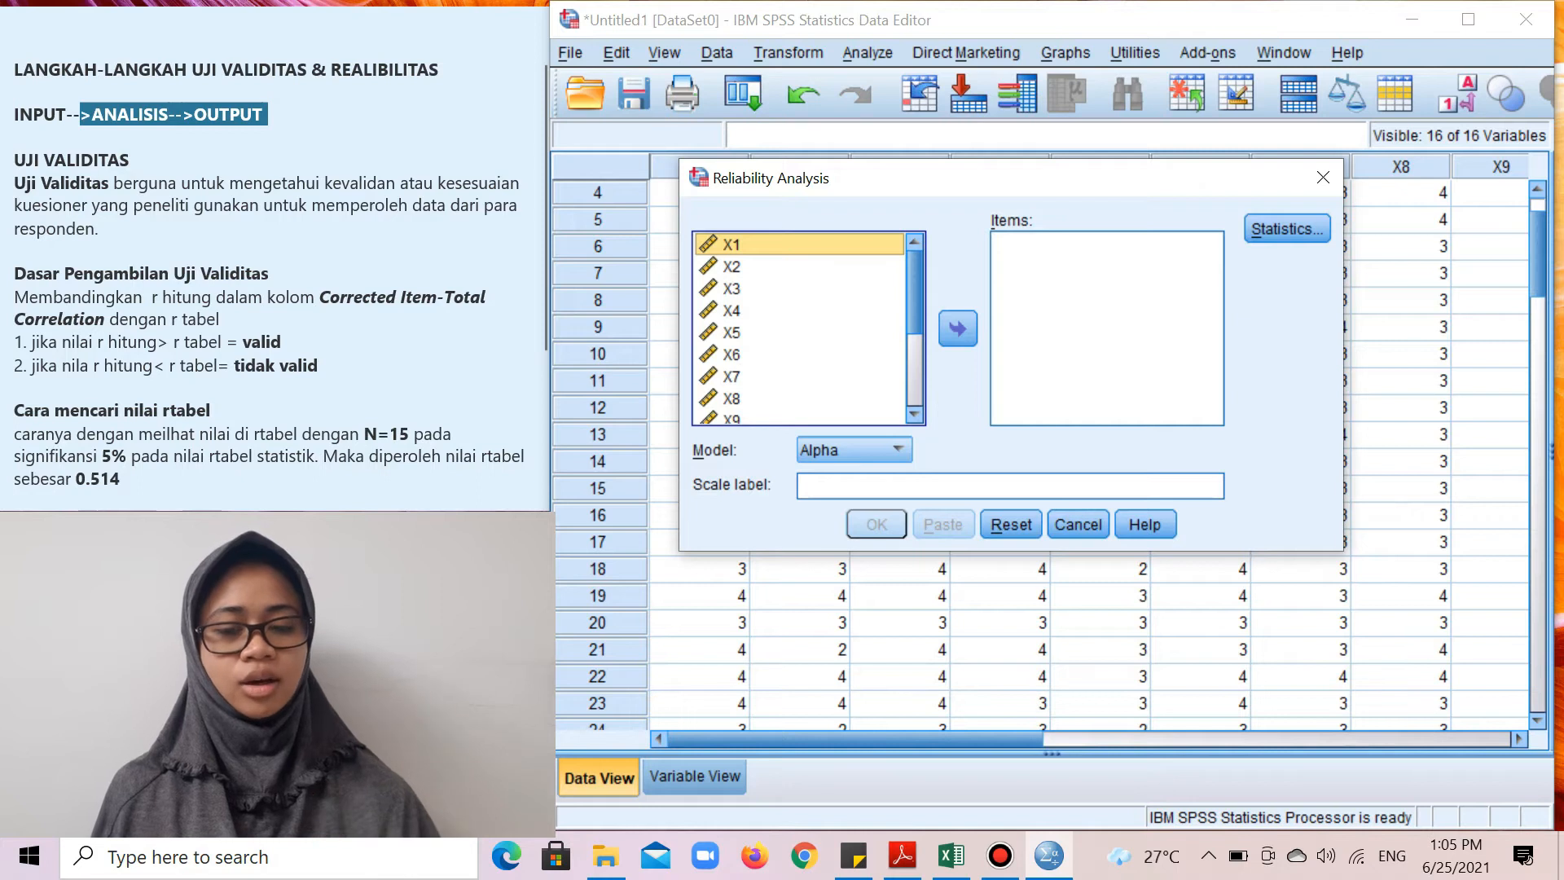
pyautogui.hotkey('shift', 'Down')
pyautogui.hotkey('shift', 'Down')
pyautogui.hotkey('shift', 'Down')
pyautogui.hotkey('shift', 'Down')
pyautogui.hotkey('shift', 'Down')
pyautogui.hotkey('shift', 'Down')
pyautogui.hotkey('shift', 'Down')
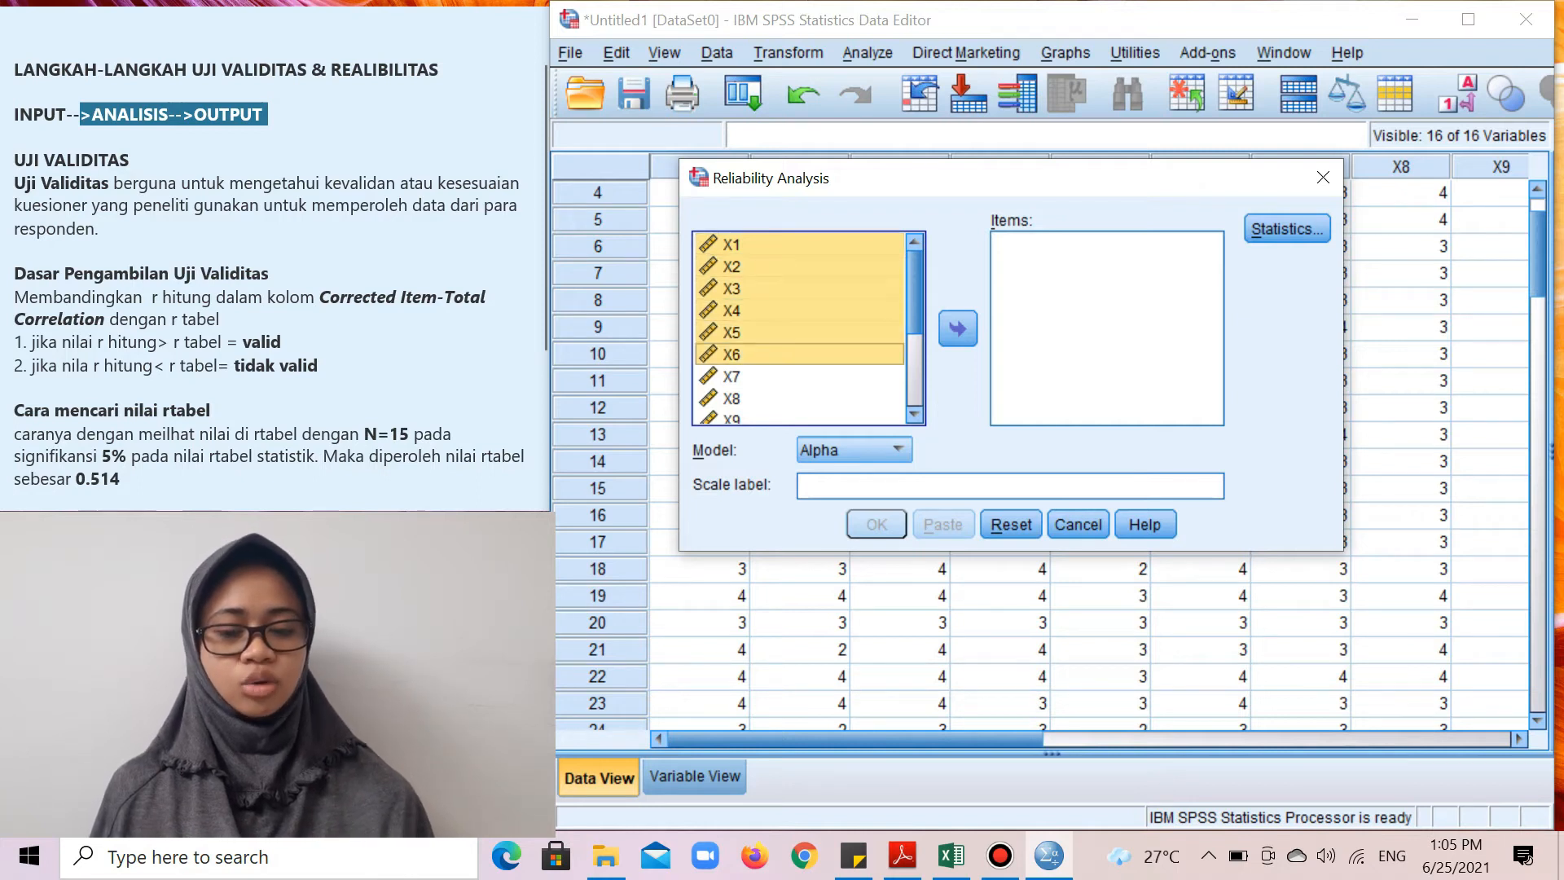
pyautogui.hotkey('shift', 'Down')
pyautogui.hotkey('shift', 'Down')
pyautogui.hotkey('shift', 'Down')
pyautogui.hotkey('shift', 'Down')
pyautogui.hotkey('shift', 'Down')
pyautogui.hotkey('shift', 'Down')
pyautogui.hotkey('shift', 'Down')
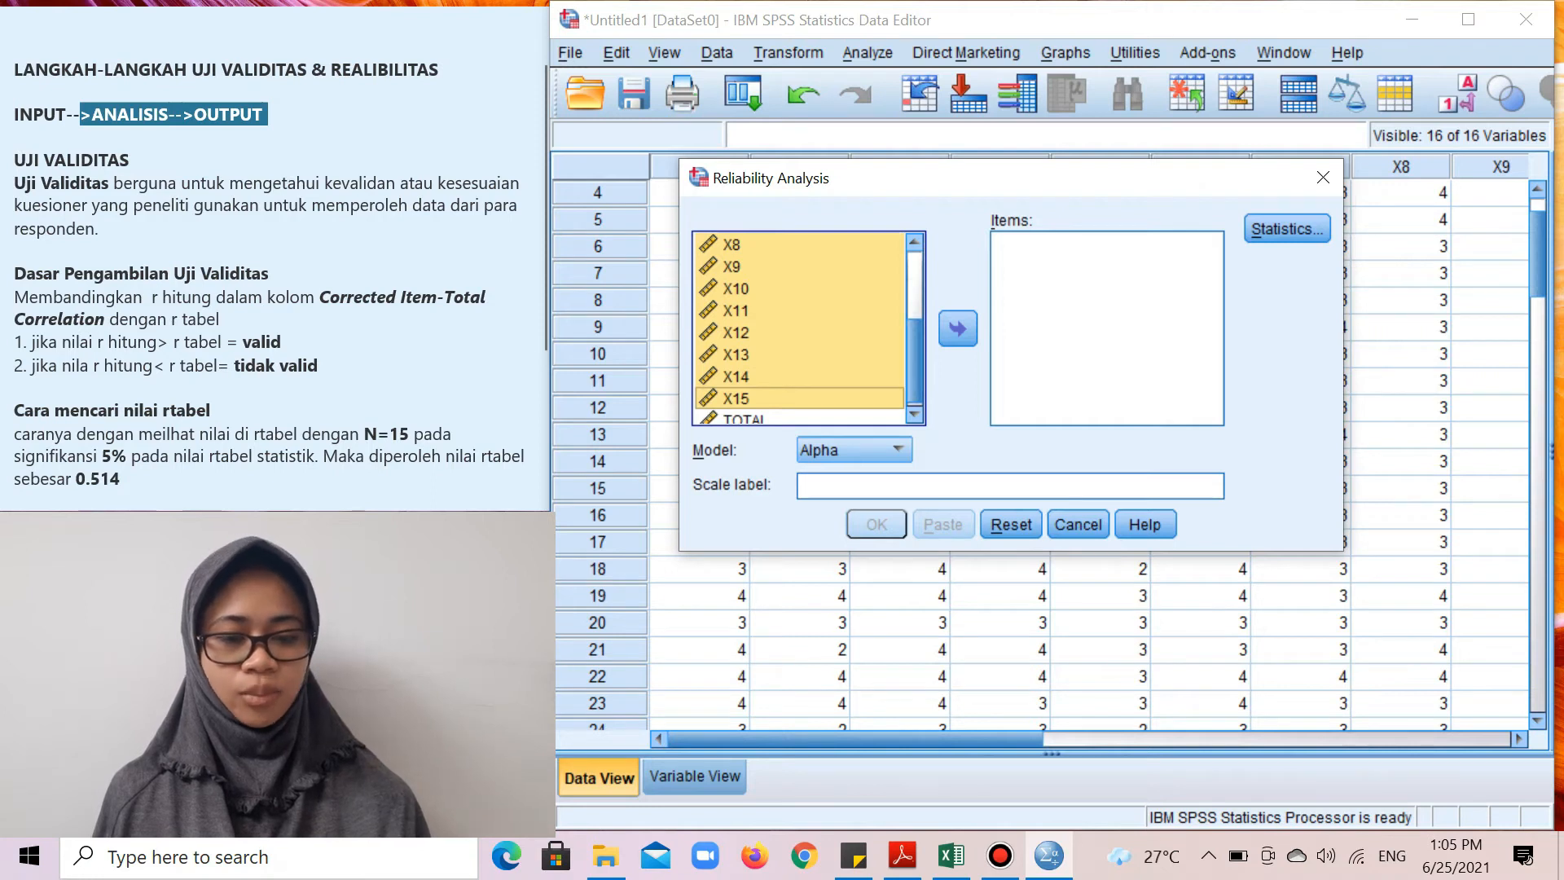
pyautogui.click(958, 328)
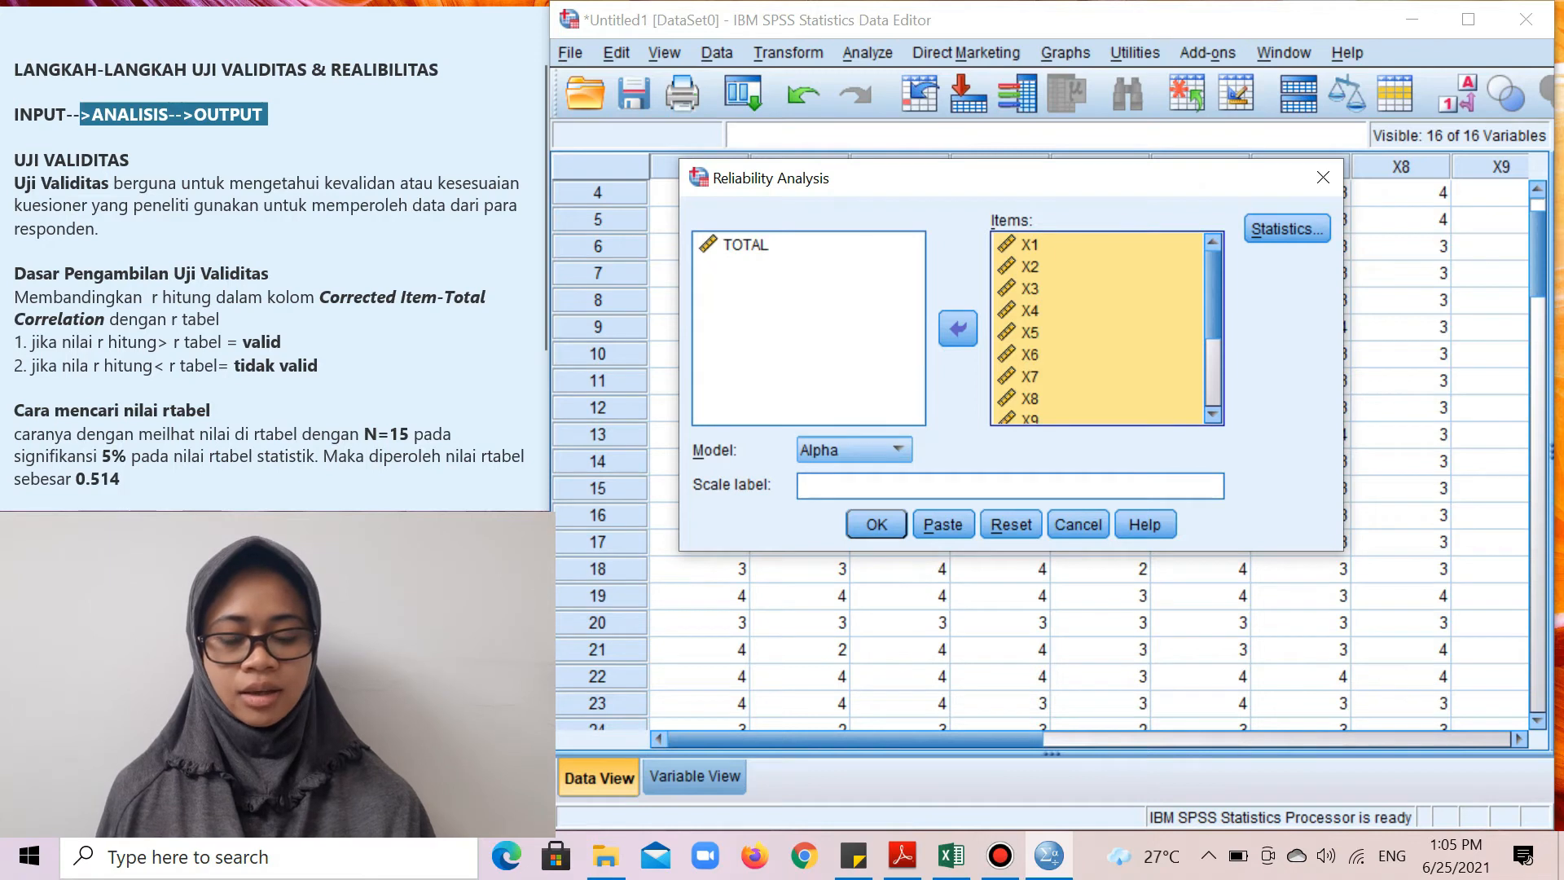
pyautogui.click(894, 449)
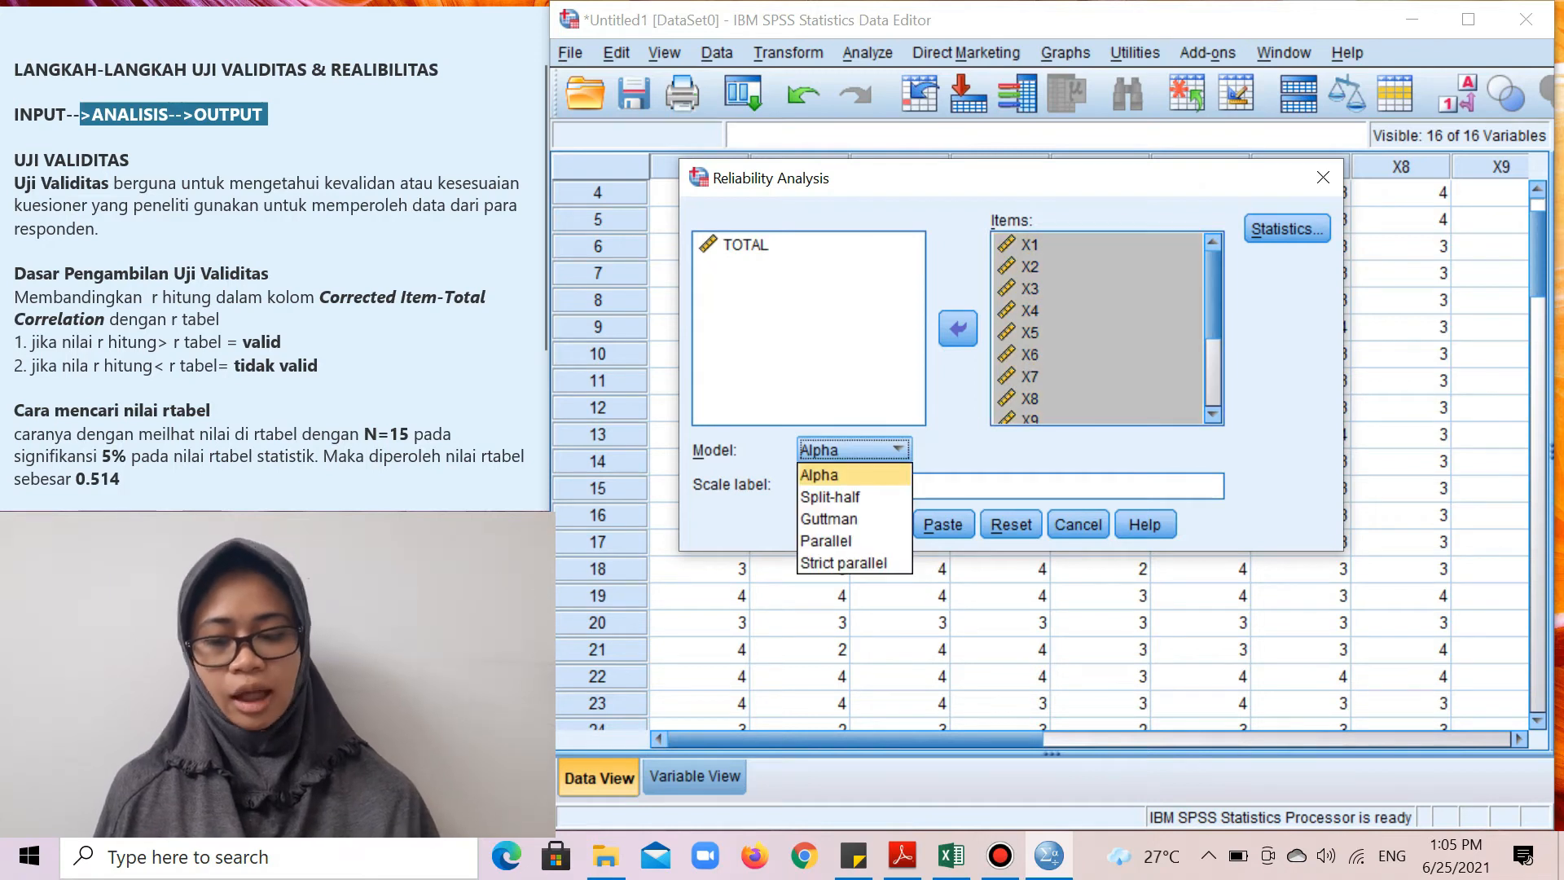
pyautogui.click(854, 474)
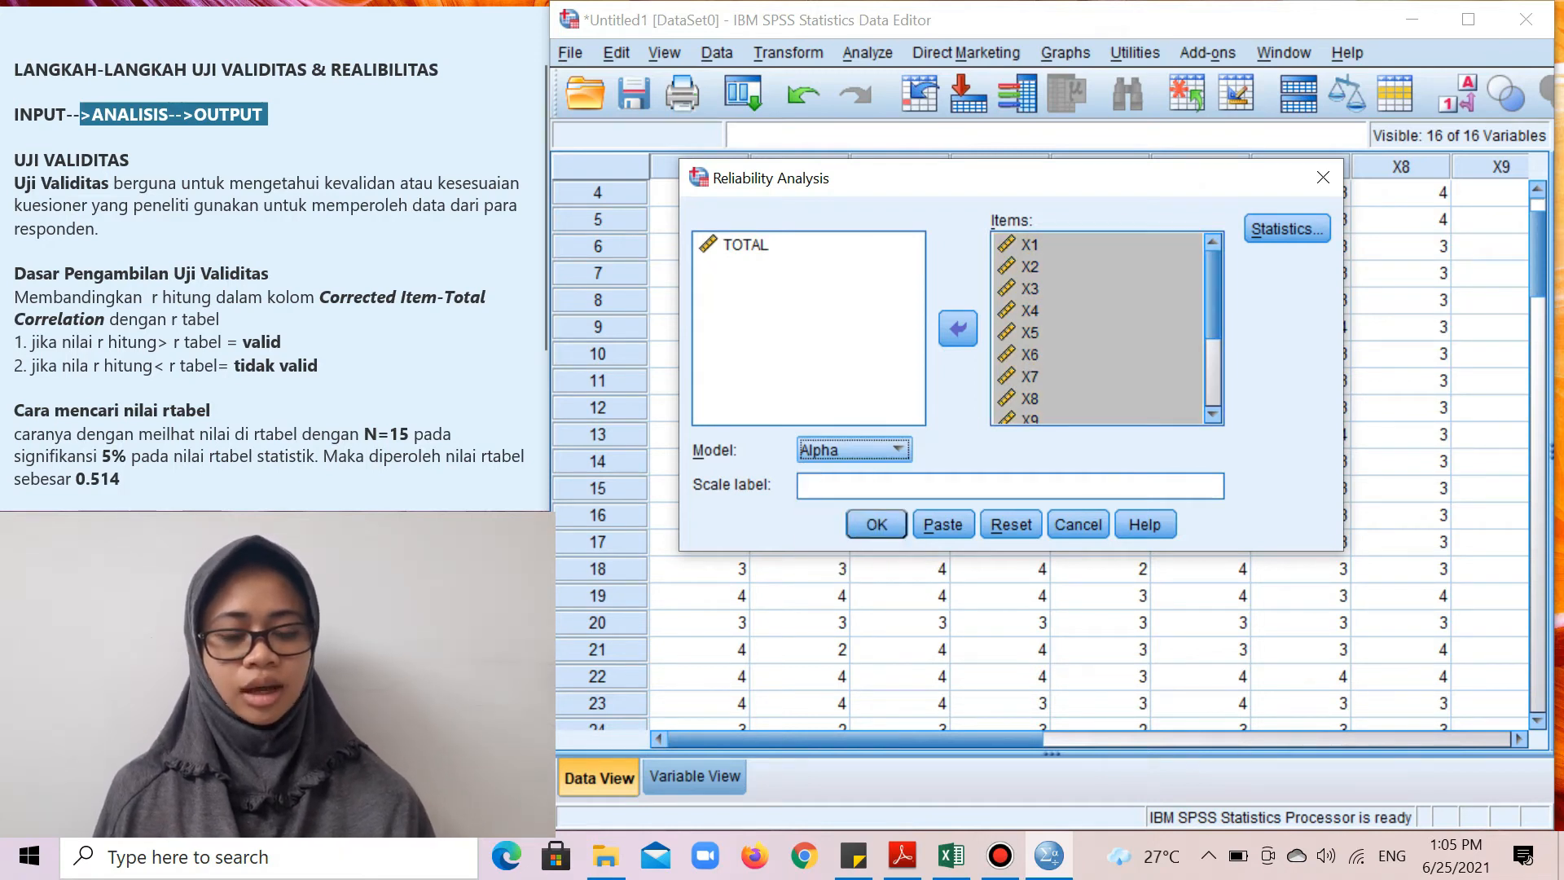
# Include scale-if-item-deleted descriptives and inter-item correlations in the reliability analysis statistics
pyautogui.click(1287, 228)
pyautogui.click(716, 158)
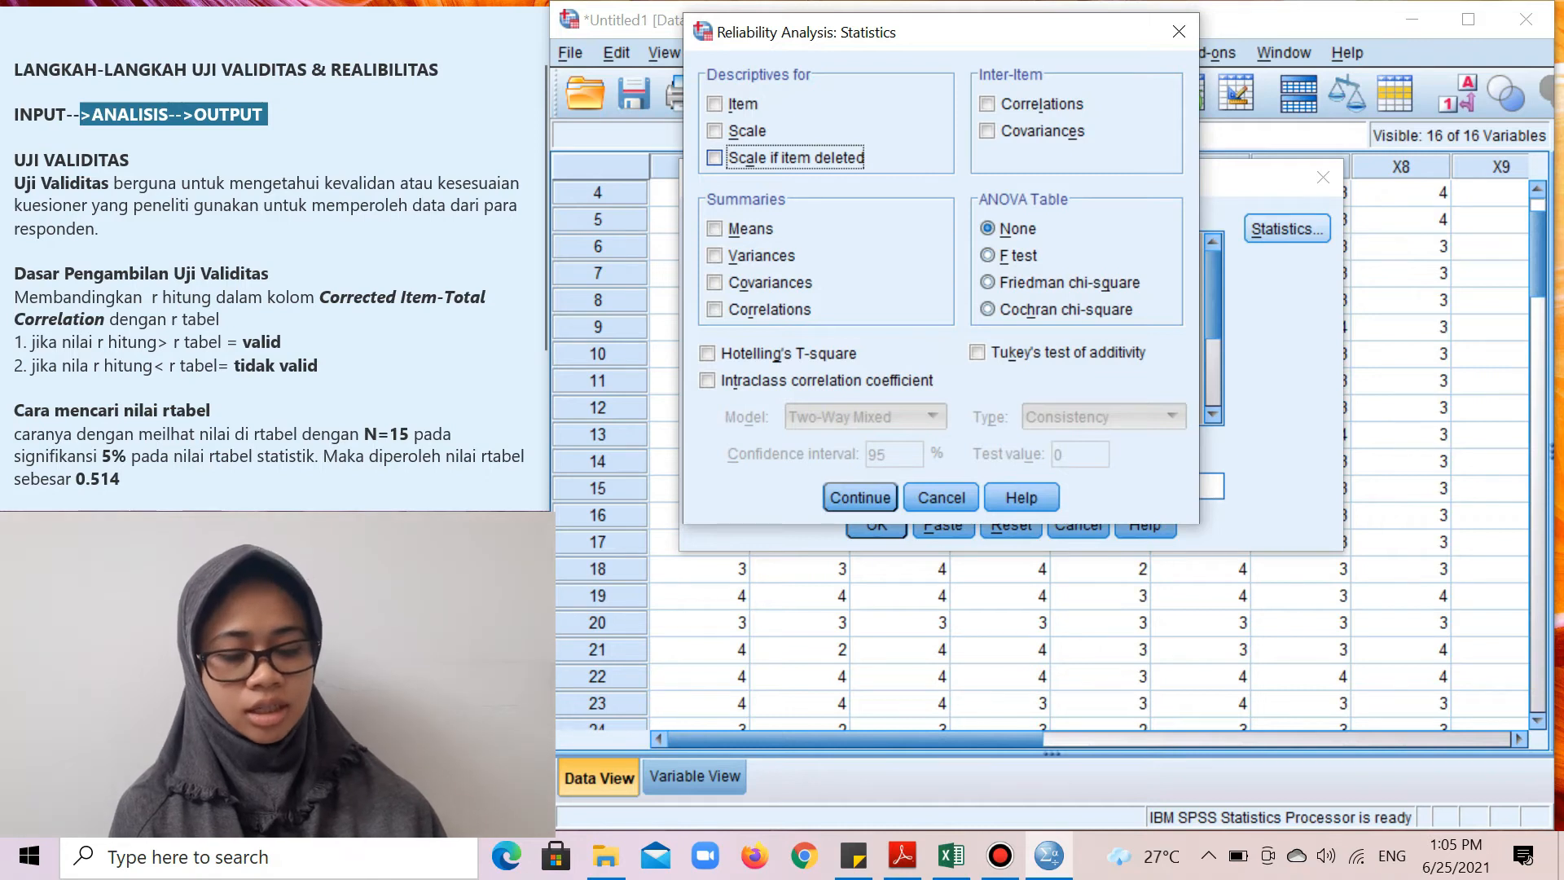
pyautogui.click(715, 157)
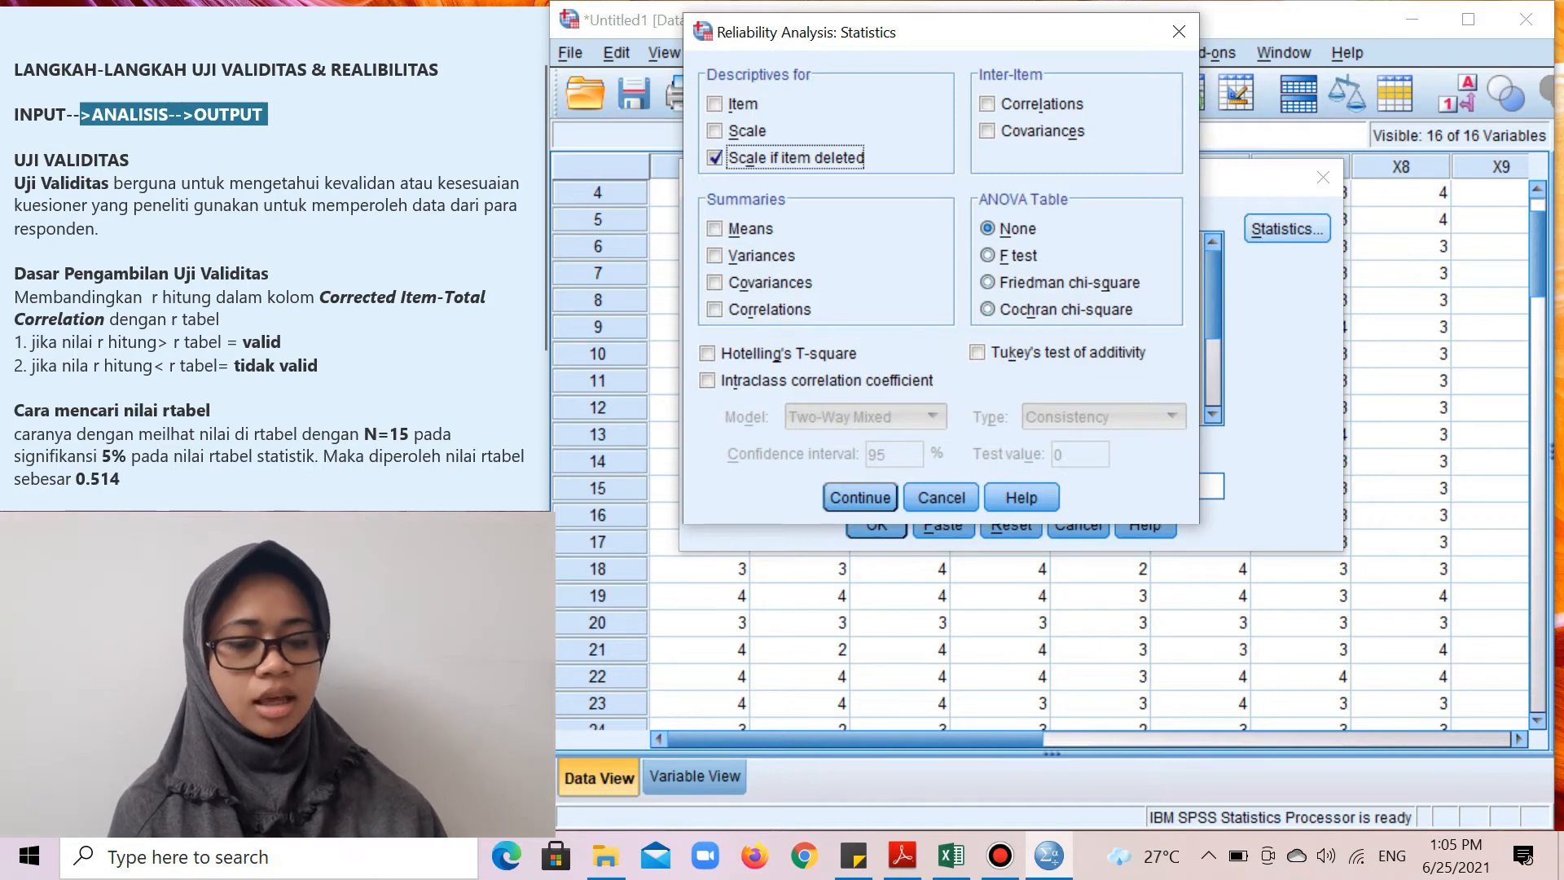
pyautogui.click(987, 104)
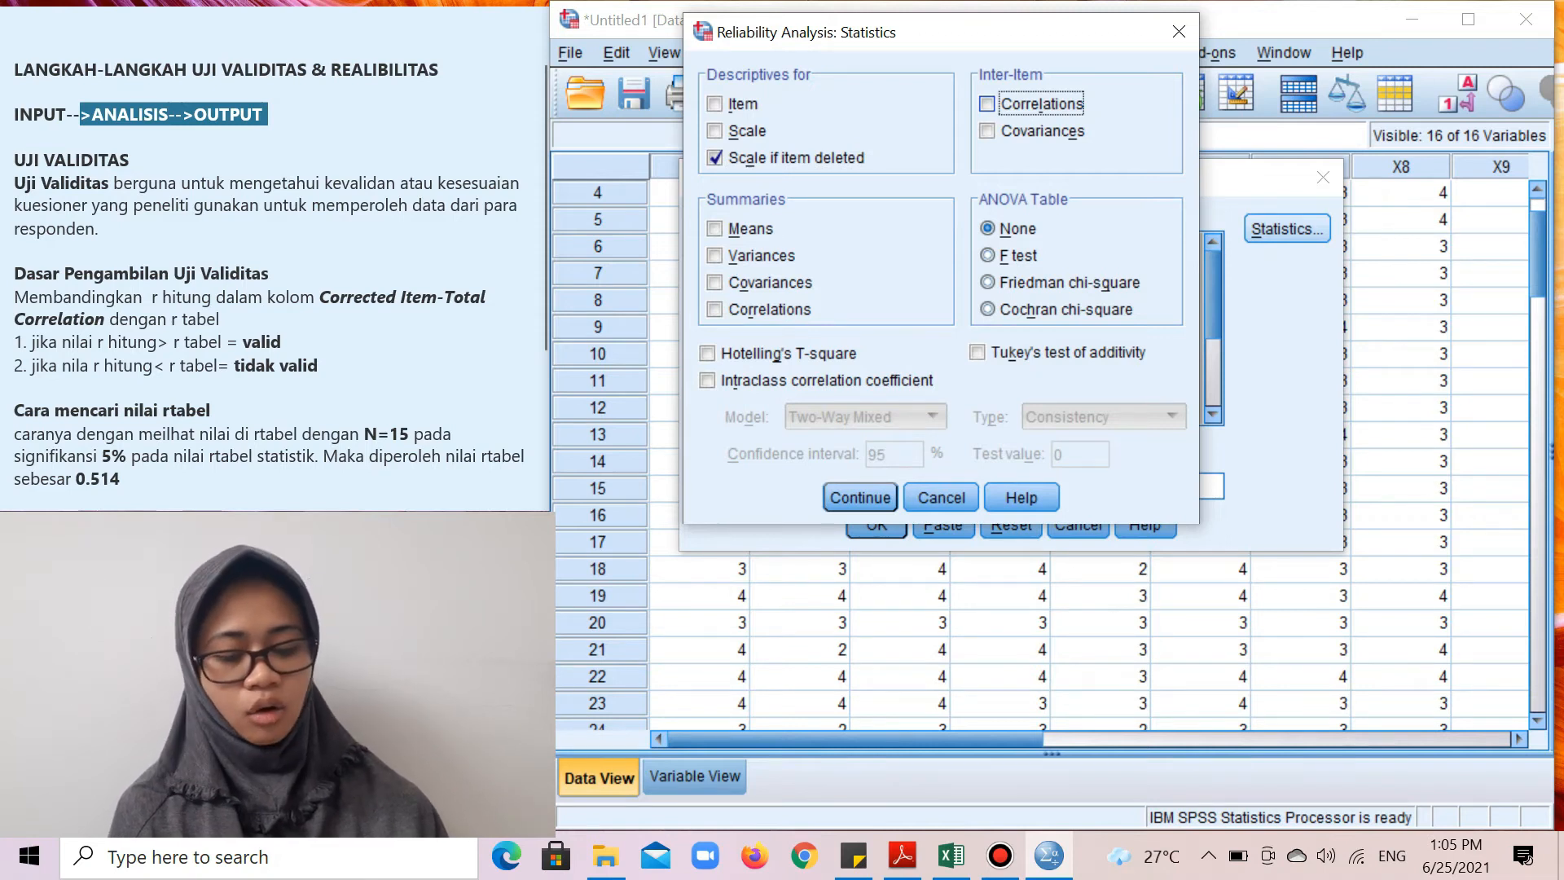
pyautogui.click(987, 104)
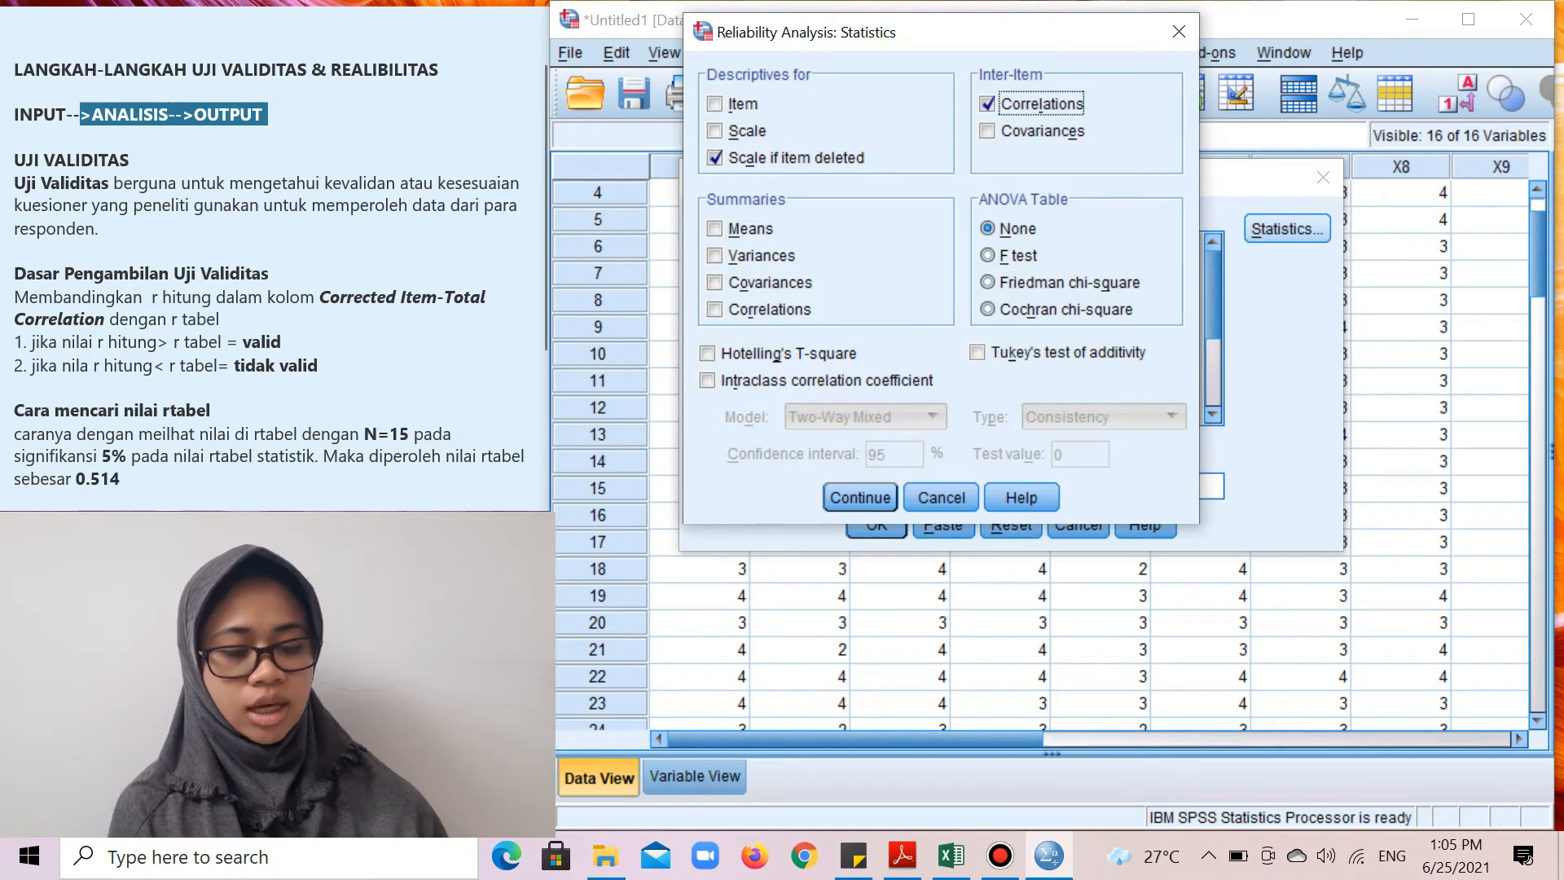
pyautogui.click(861, 496)
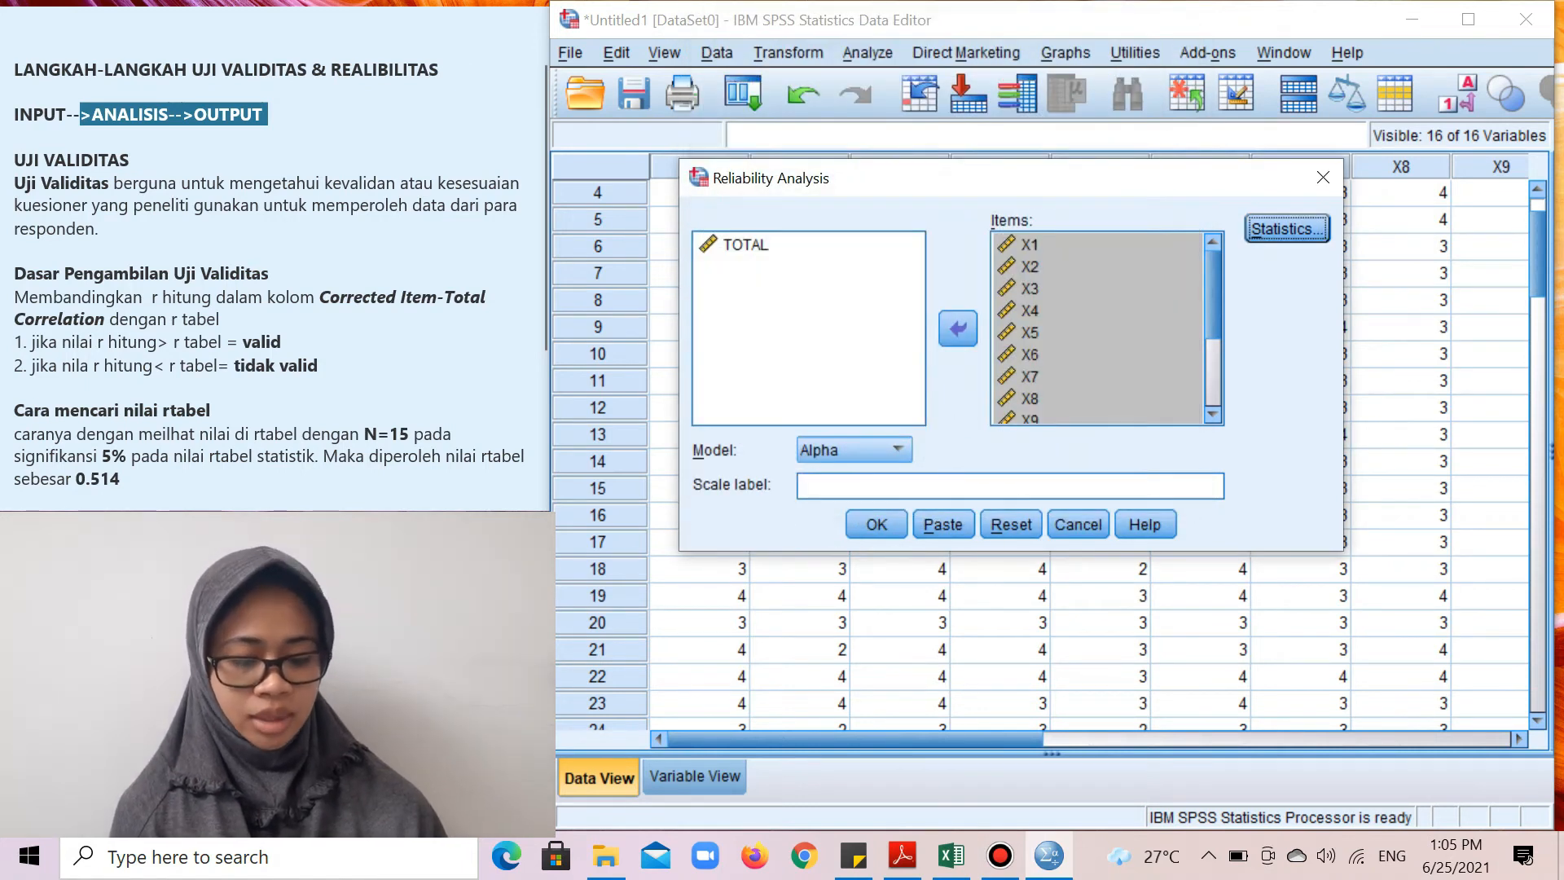
# Run the reliability analysis, then widen its output window and place it beside the sticky note
pyautogui.click(876, 525)
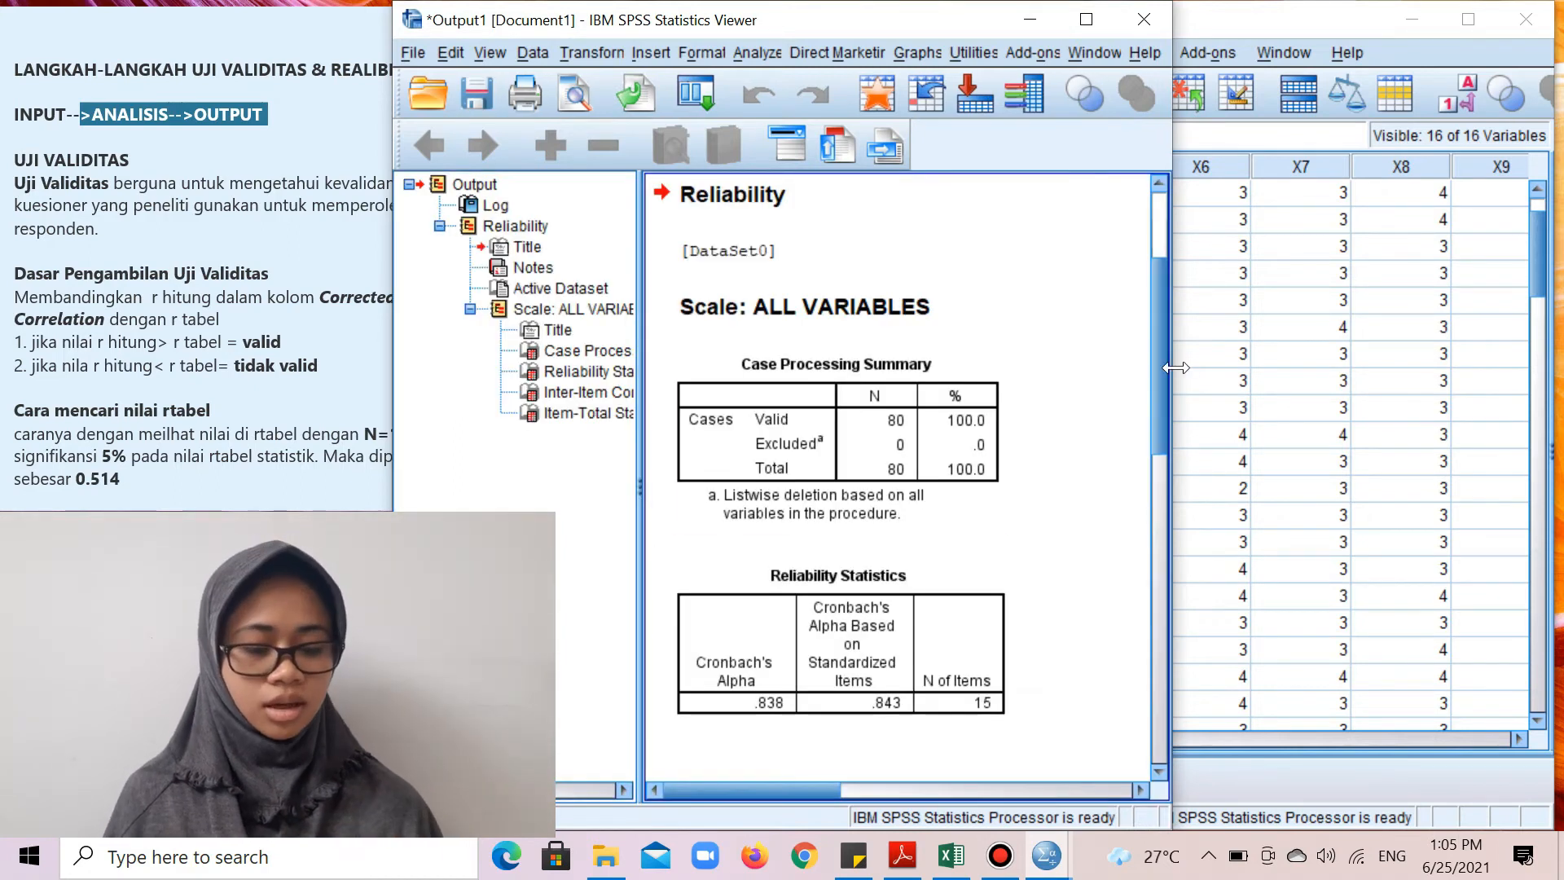
pyautogui.moveTo(1175, 367); pyautogui.dragTo(1417, 367)
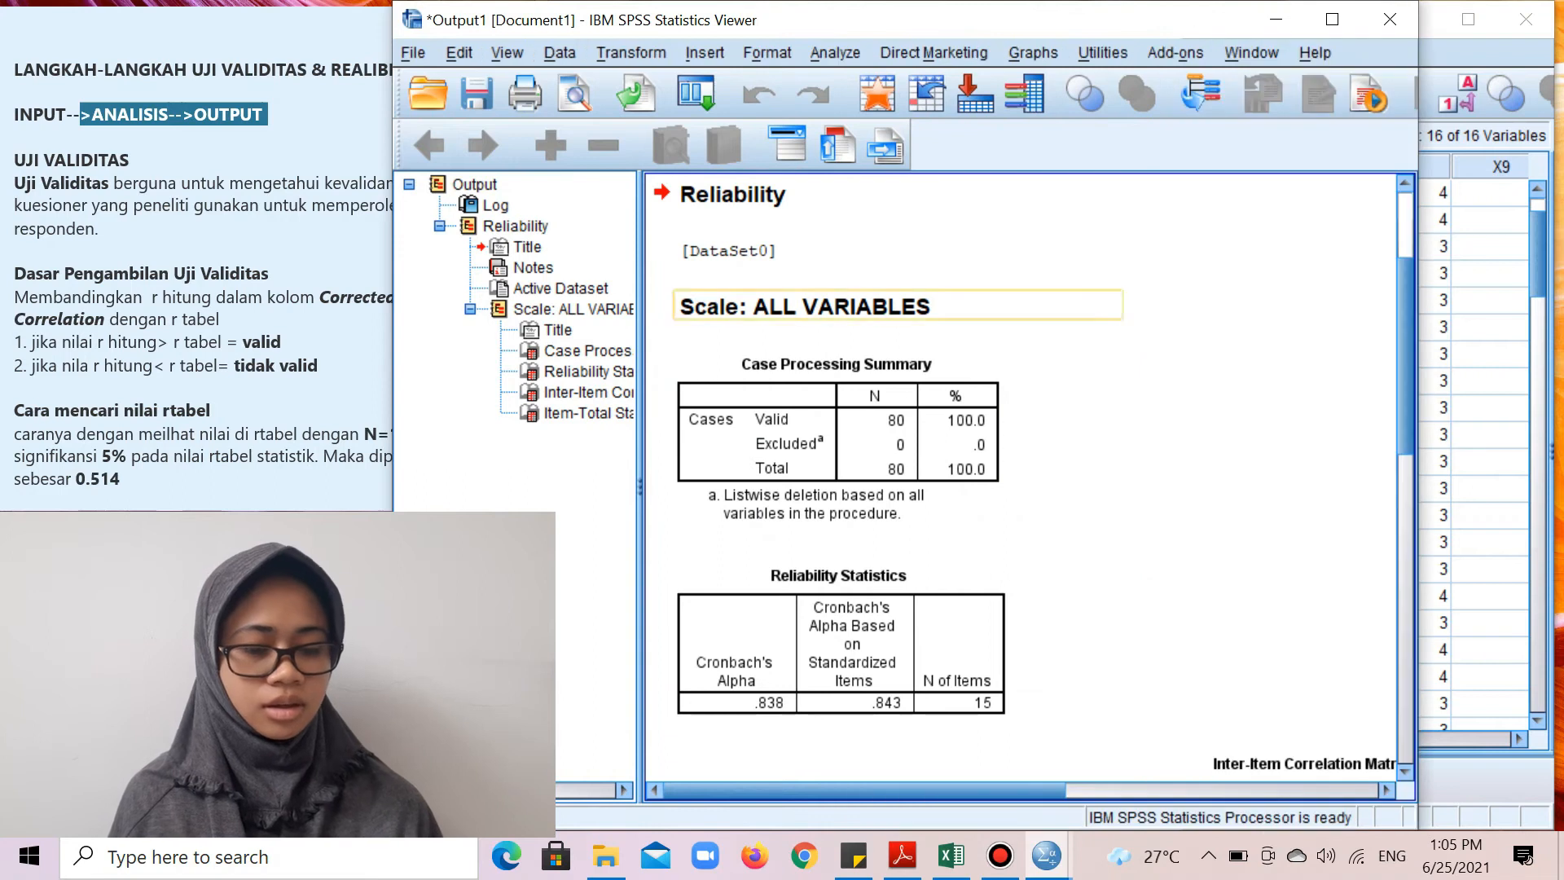
pyautogui.moveTo(876, 25); pyautogui.dragTo(1028, 25)
pyautogui.scroll(-1, 1173, 472)
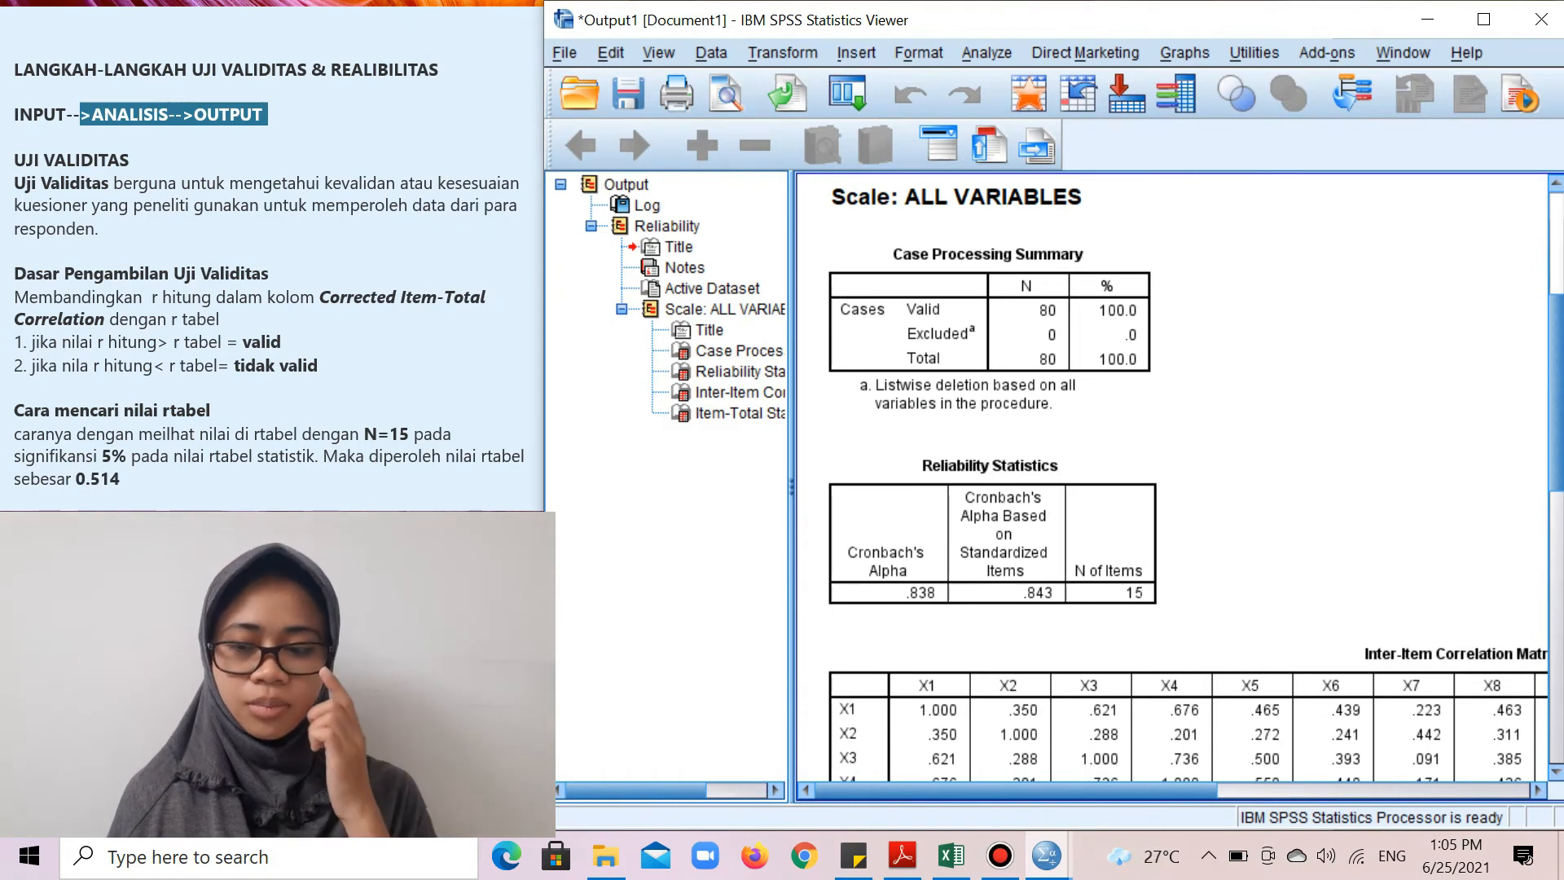
# Highlight the two "valid" and "tidak valid" decision rules in the sticky note and show the Item-Total Statistics table in the output
pyautogui.click(48, 318)
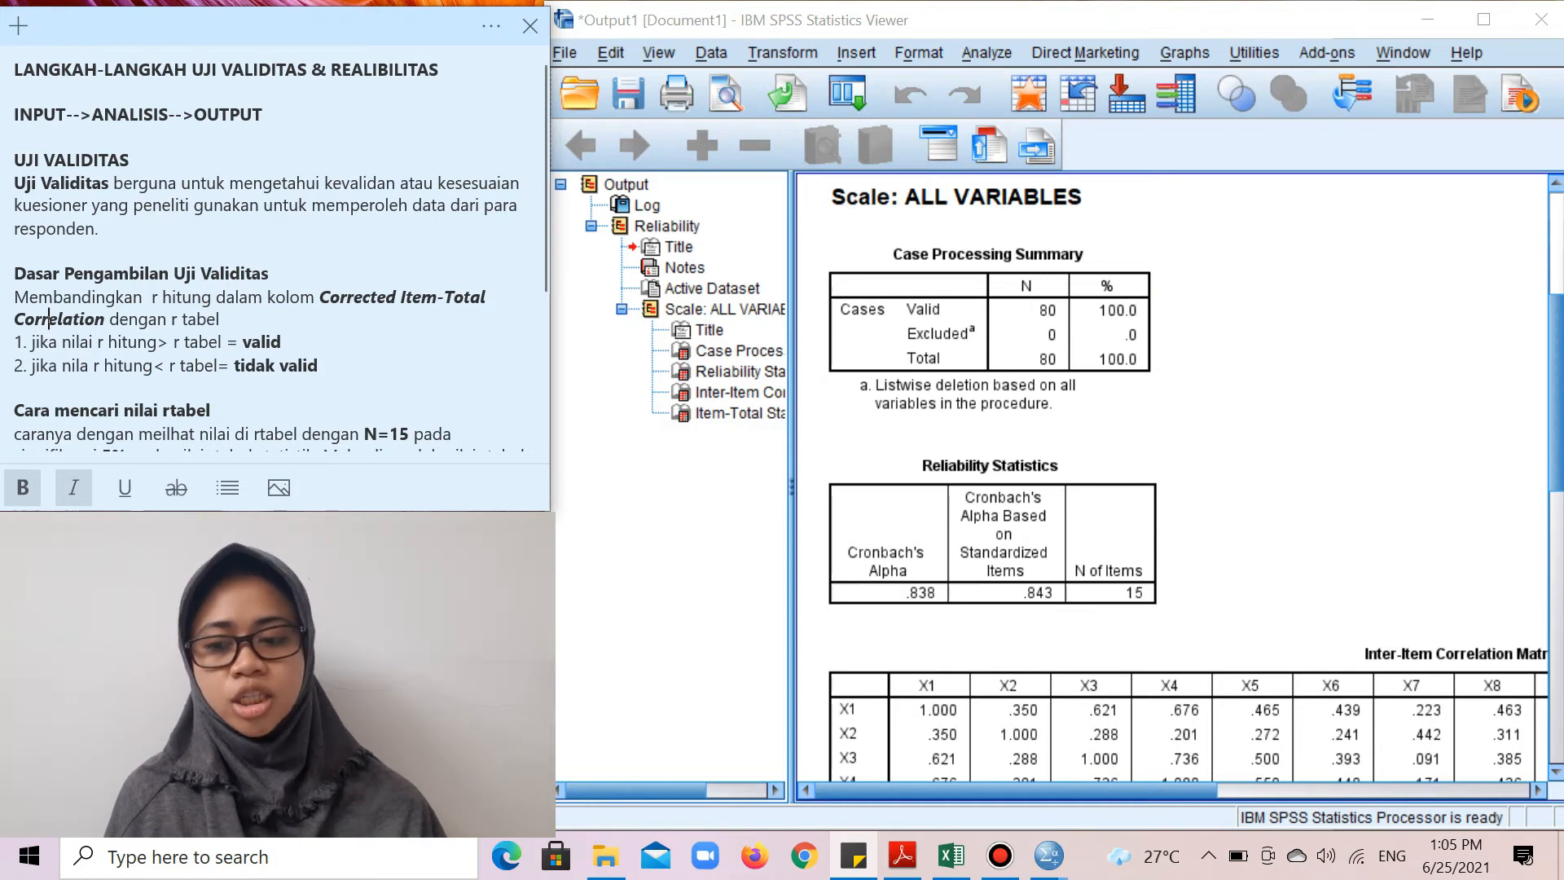
pyautogui.moveTo(97, 341); pyautogui.dragTo(323, 365)
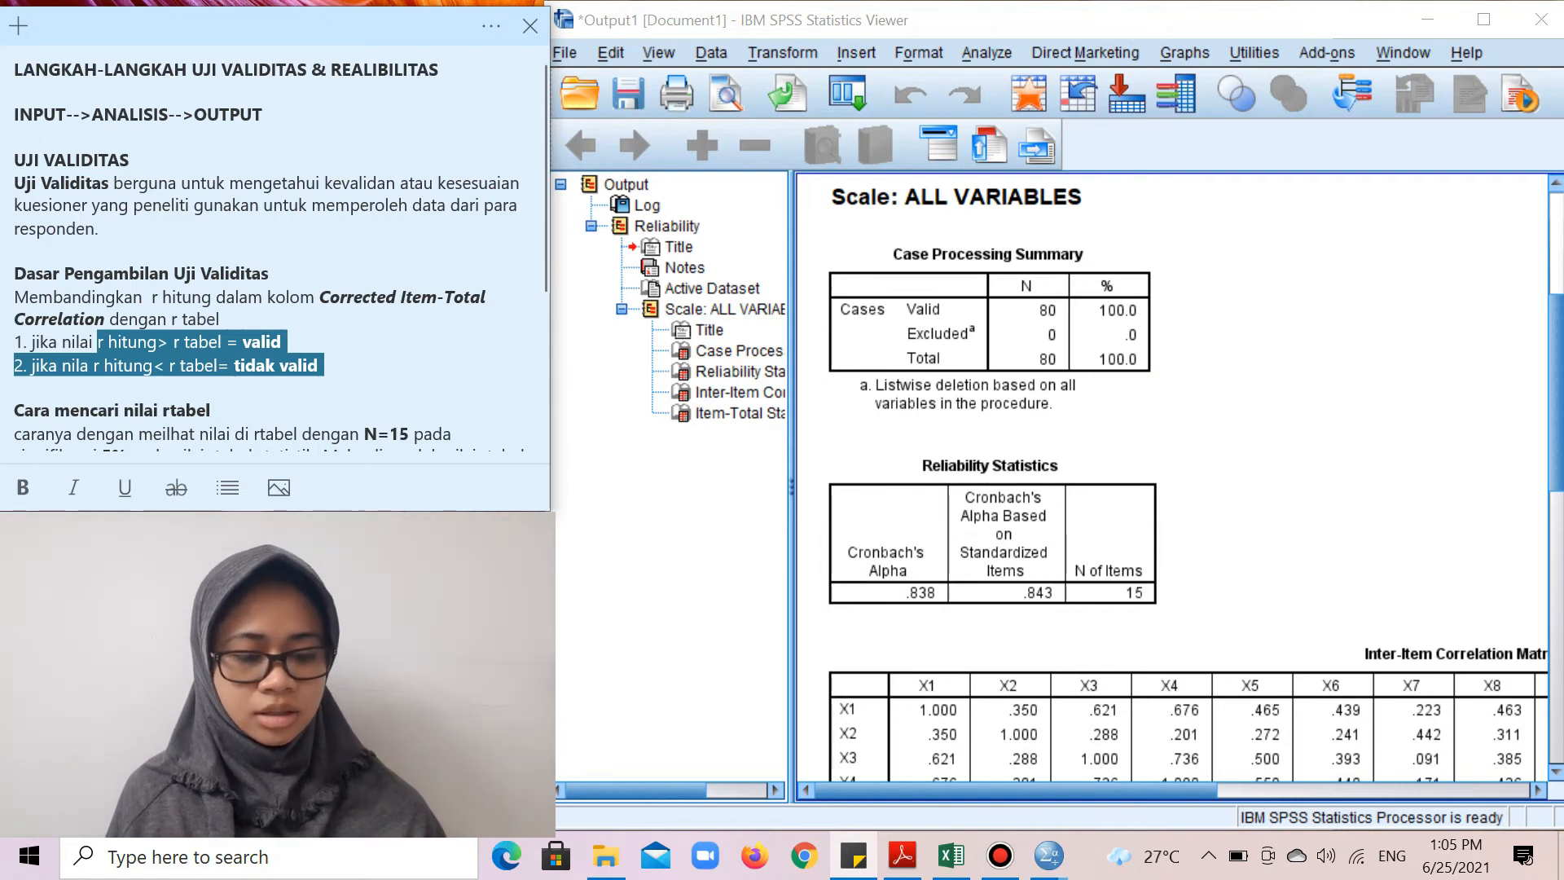
pyautogui.scroll(-11, 1174, 477)
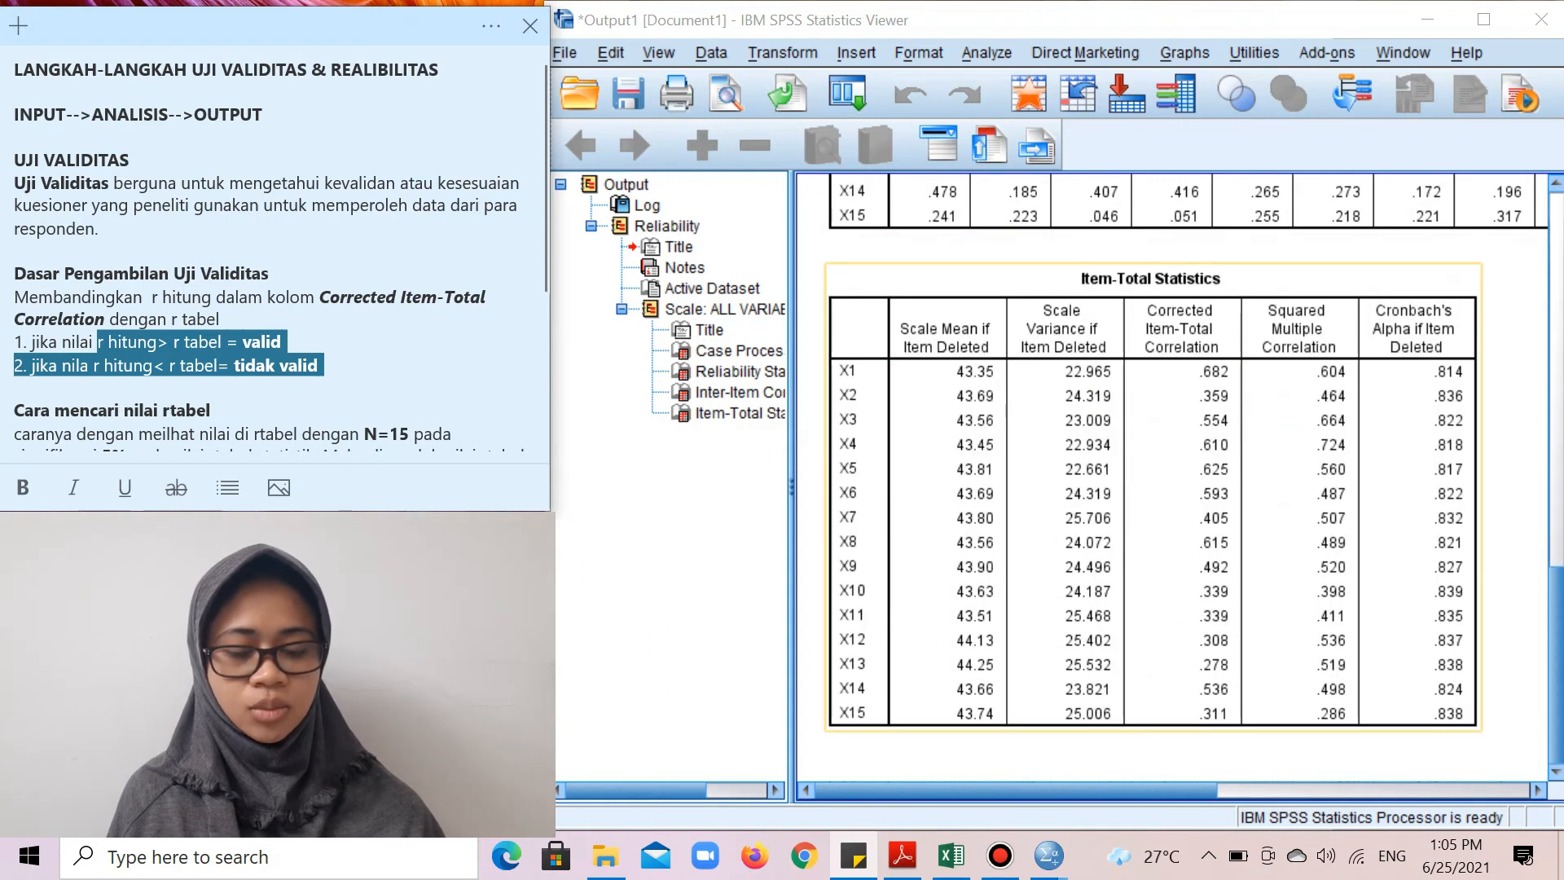
# Lengthen the sticky note and highlight its paragraph on finding the rtabel value with N=15 at 5% significance
pyautogui.click(298, 366)
pyautogui.scroll(-2, 298, 366)
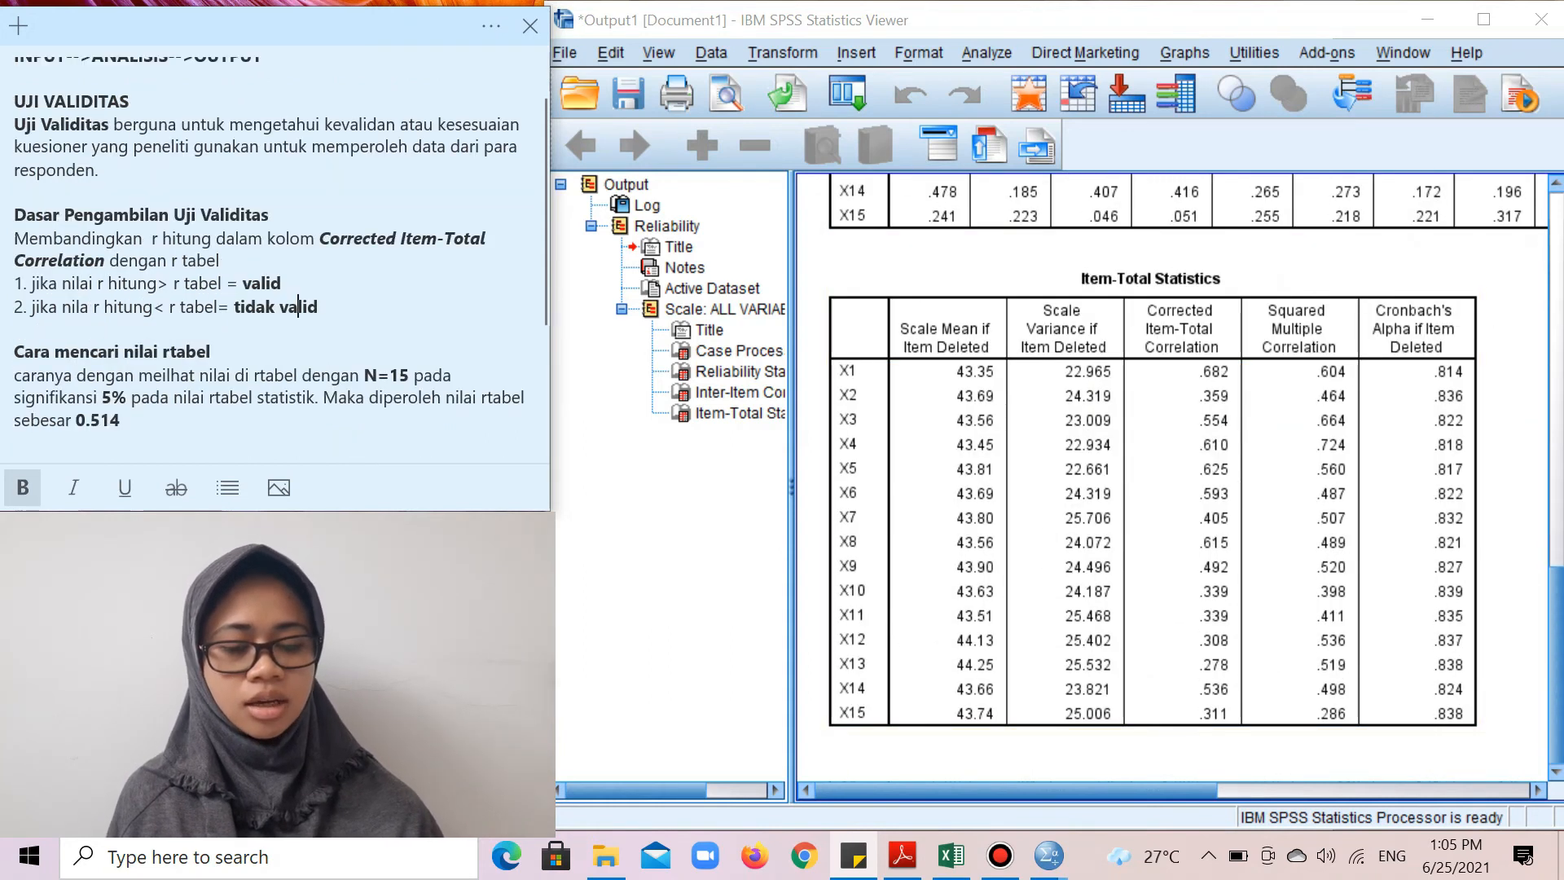
pyautogui.moveTo(278, 511); pyautogui.dragTo(279, 633)
pyautogui.moveTo(14, 316); pyautogui.dragTo(124, 361)
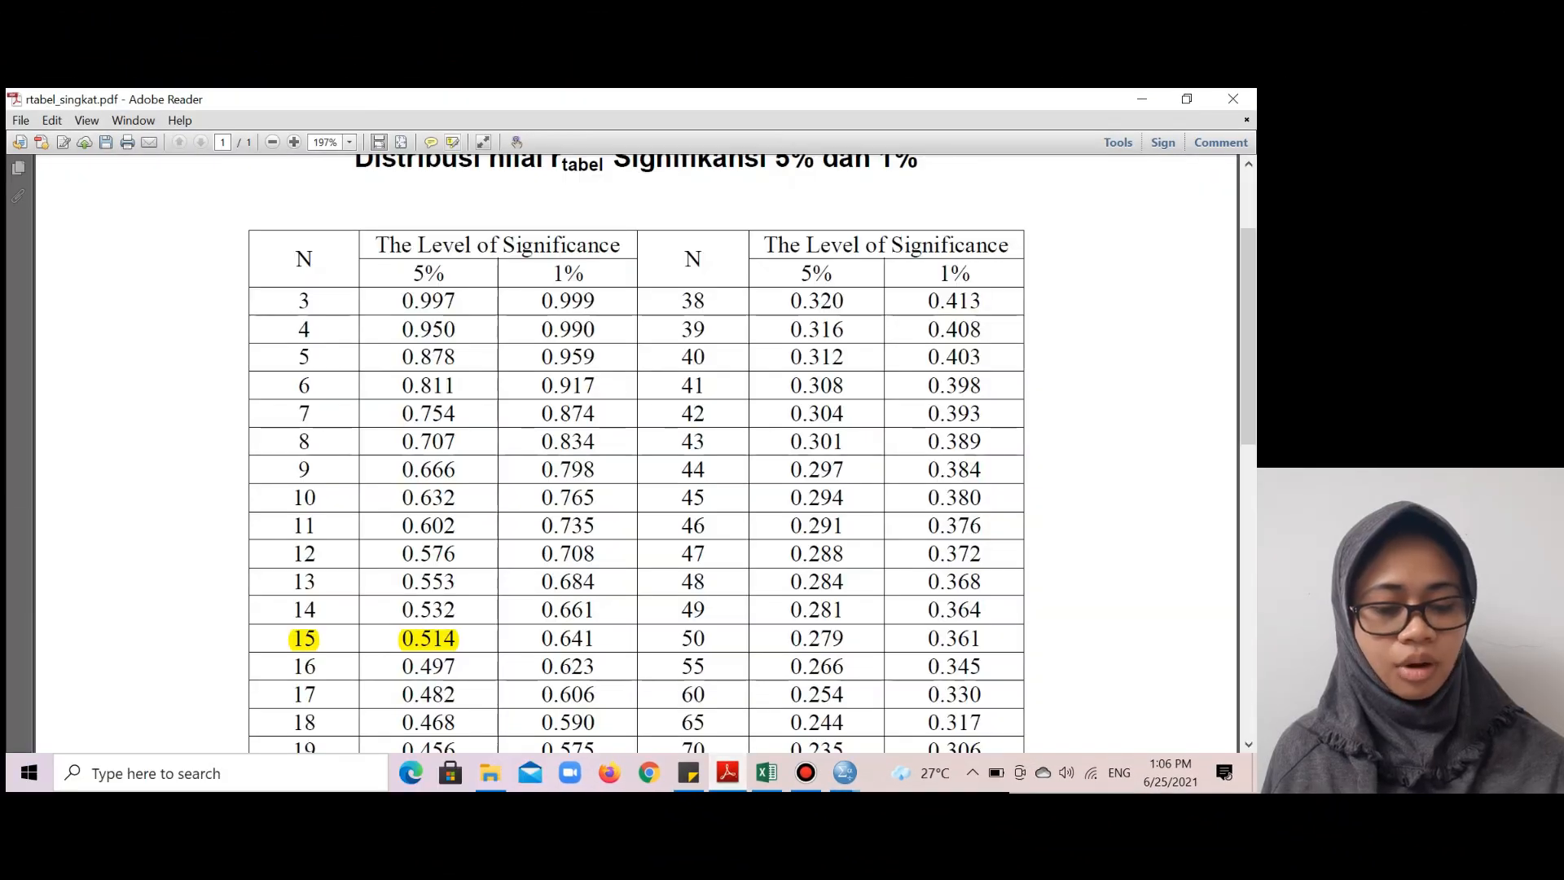
# Switch to rtabel_singkat.pdf in Adobe Reader and point out the 5% significance value for N 15
pyautogui.moveTo(401, 639); pyautogui.dragTo(457, 639)
pyautogui.click(469, 644)
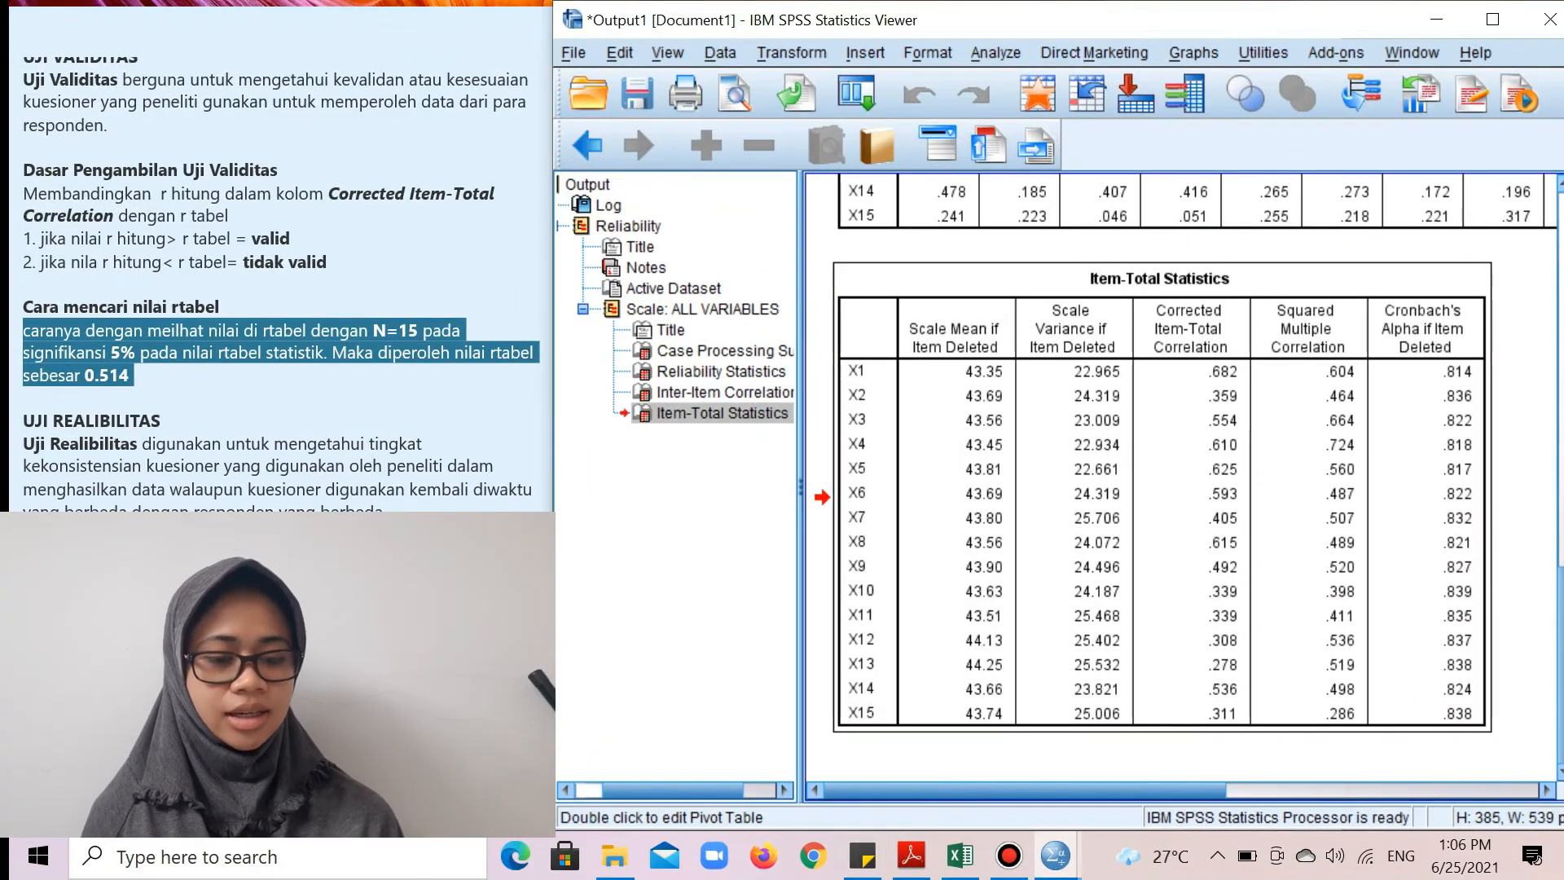
# Show the Reliability Statistics table in the SPSS output and highlight the UJI REALIBILITAS heading and definition in the sticky note
pyautogui.scroll(3, 1182, 480)
pyautogui.click(150, 444)
pyautogui.scroll(-1, 1204, 407)
pyautogui.scroll(1, 1204, 407)
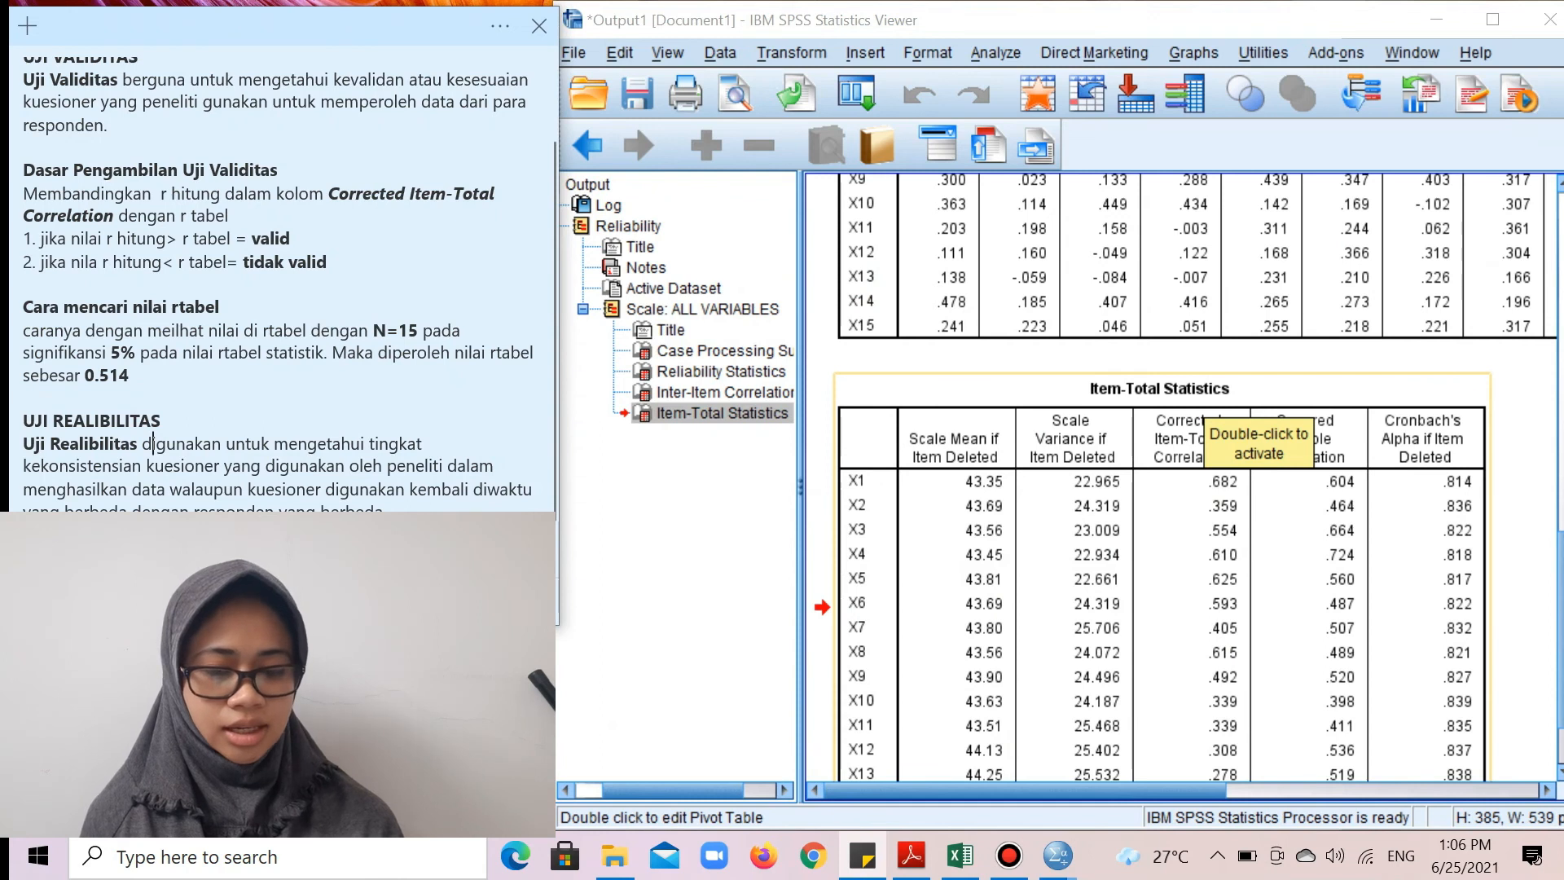
pyautogui.scroll(15, 1246, 423)
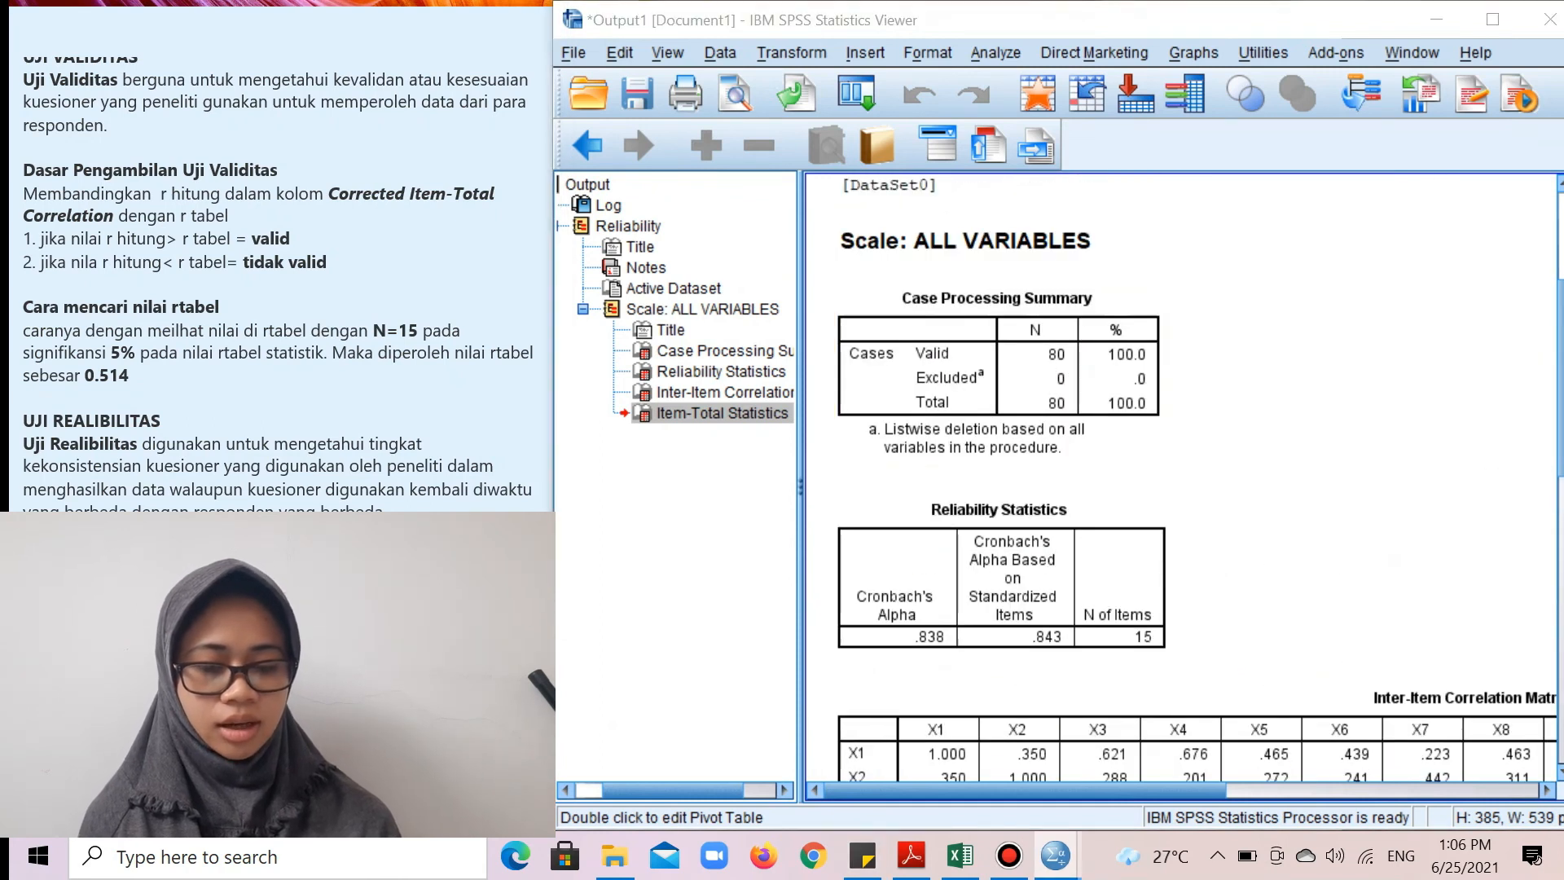
pyautogui.click(195, 394)
pyautogui.scroll(-1, 195, 394)
pyautogui.moveTo(23, 372); pyautogui.dragTo(393, 462)
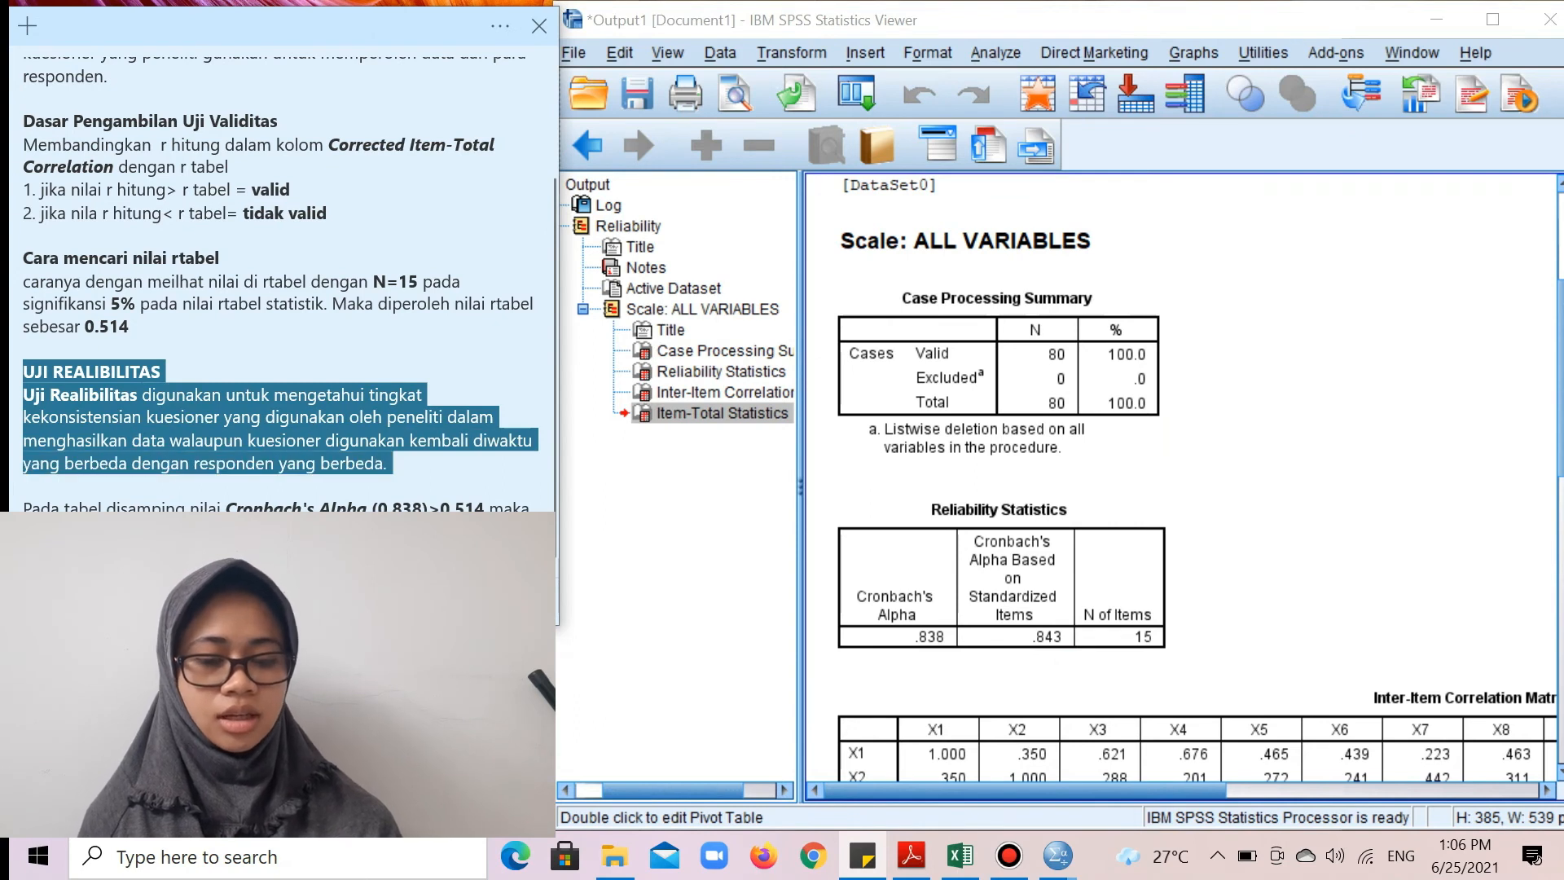